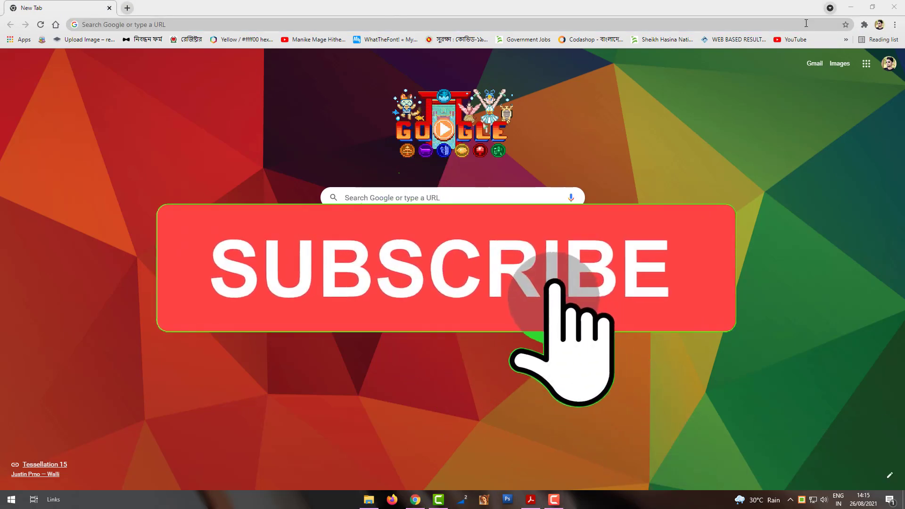
Expand the overflow list of bookmarks that don't fit on Chrome's bookmarks bar
click(846, 40)
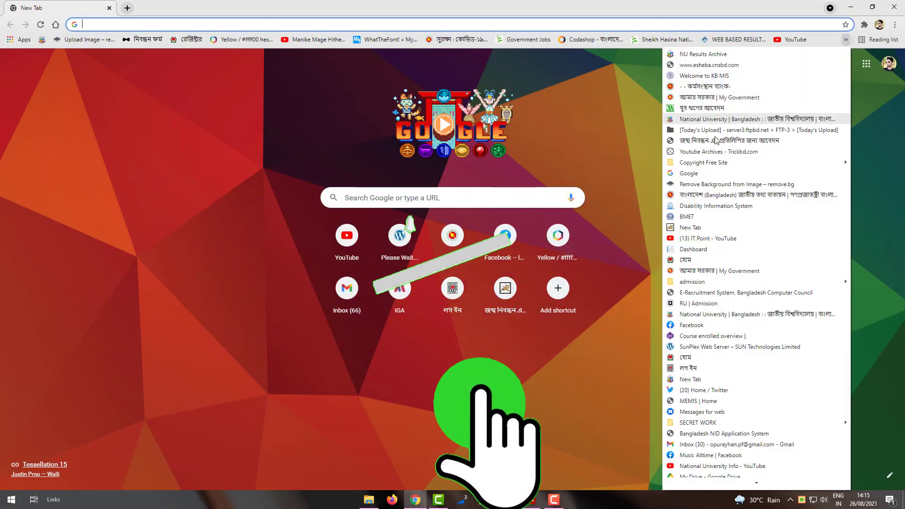
Open the BDRIS bookmark and go to the জন্ম নিবন্ধন তথ্য সংশোধন আবেদন page
click(714, 141)
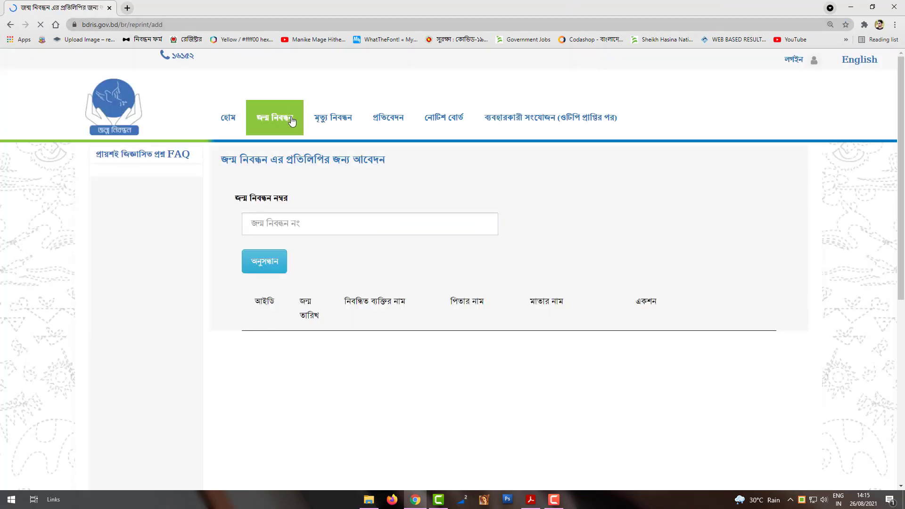
mouse_move(278, 127)
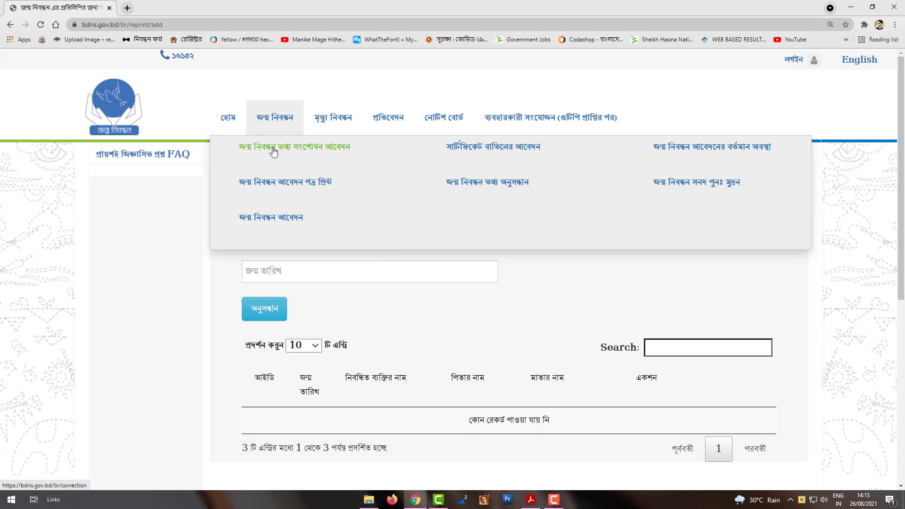
click(275, 146)
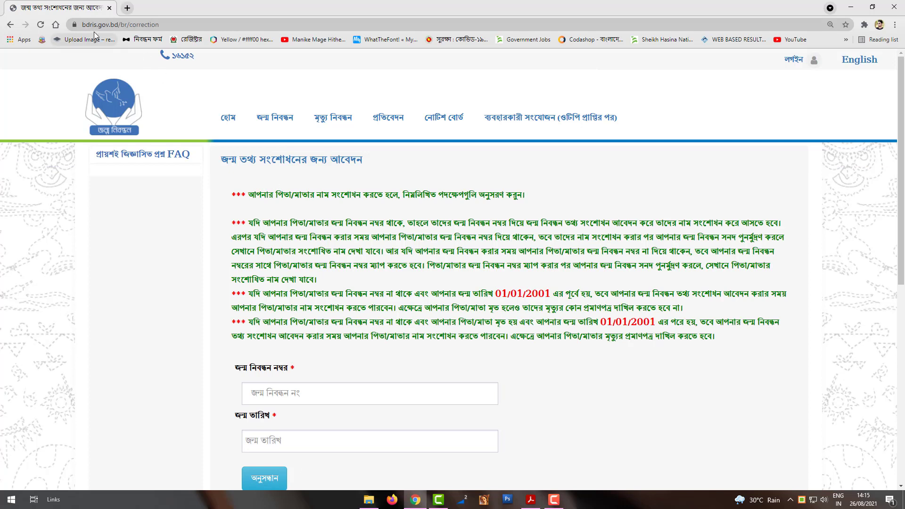
click(553, 499)
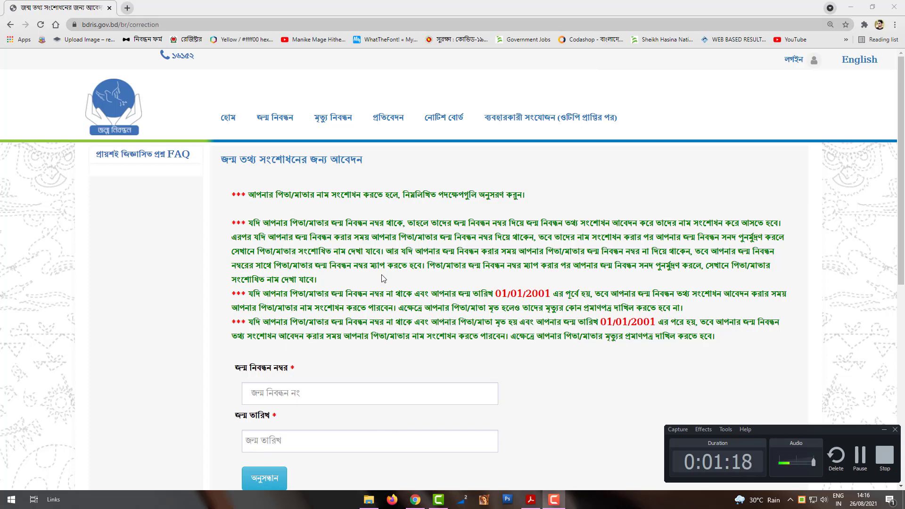
click(255, 197)
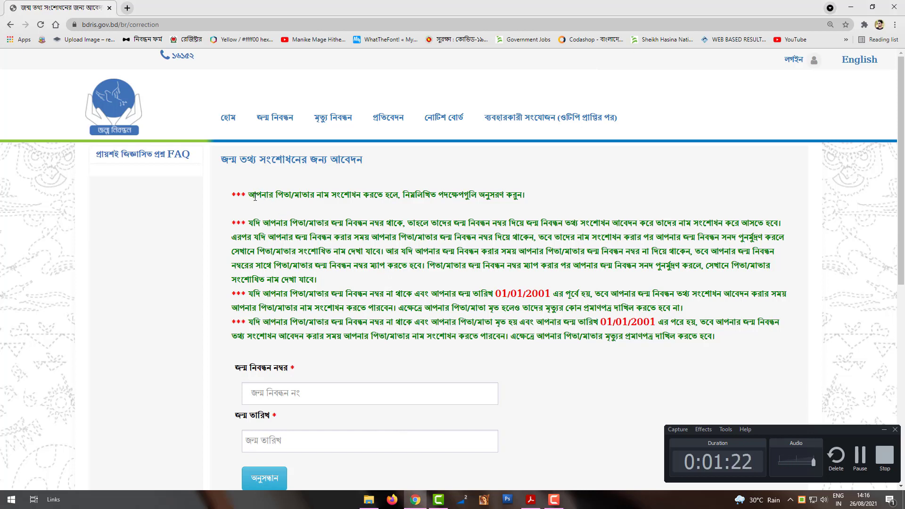
drag(255, 197, 553, 201)
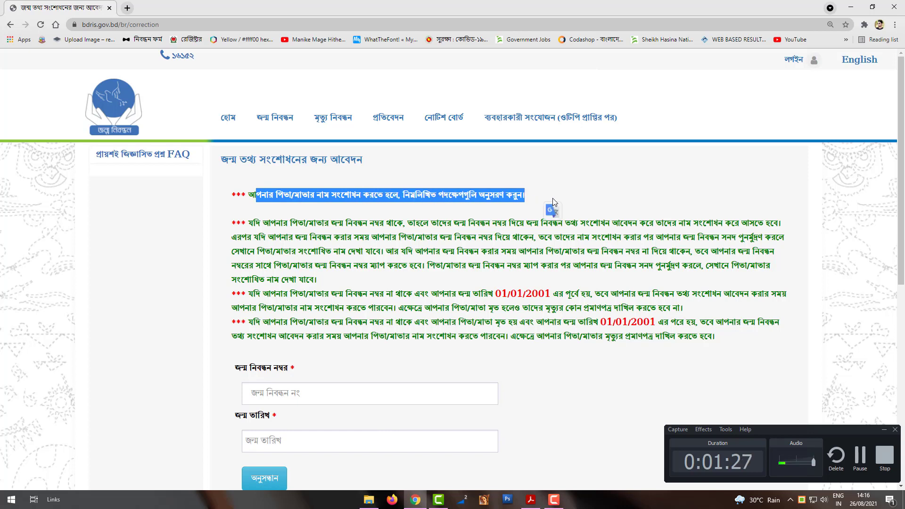
click(250, 223)
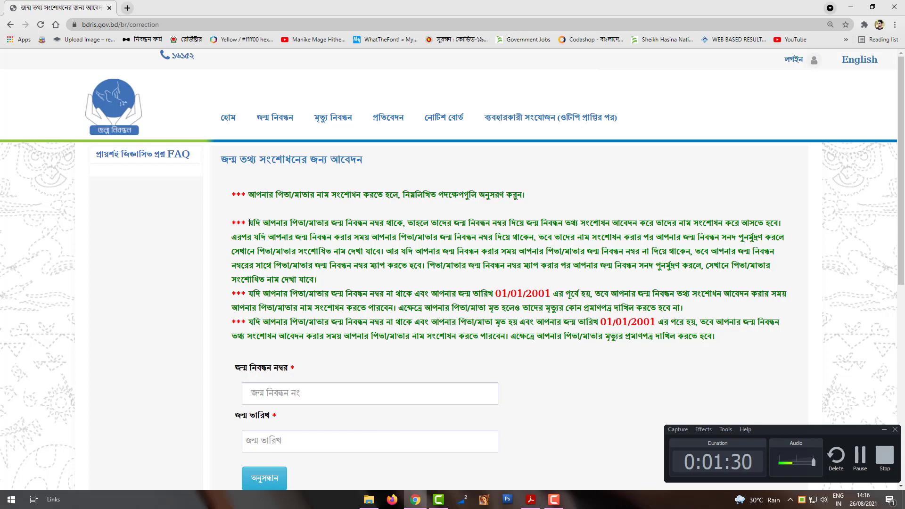
drag(250, 223, 739, 223)
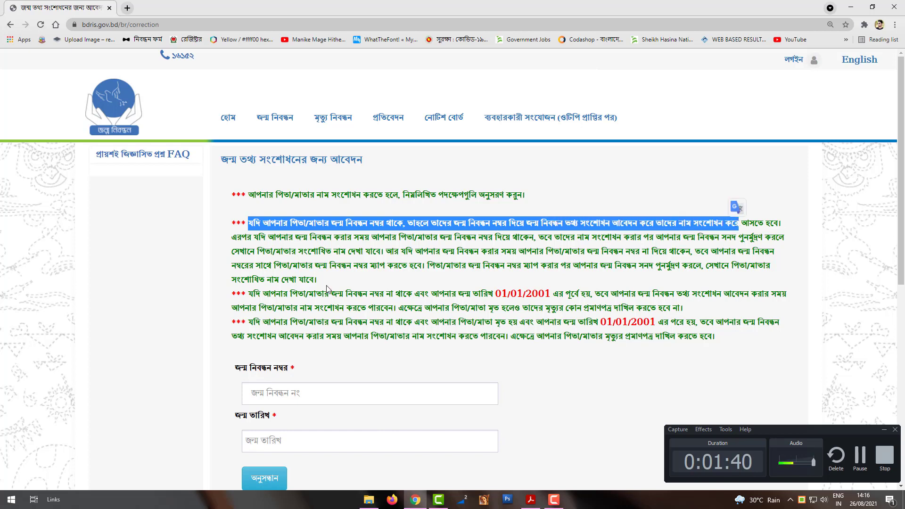
click(337, 307)
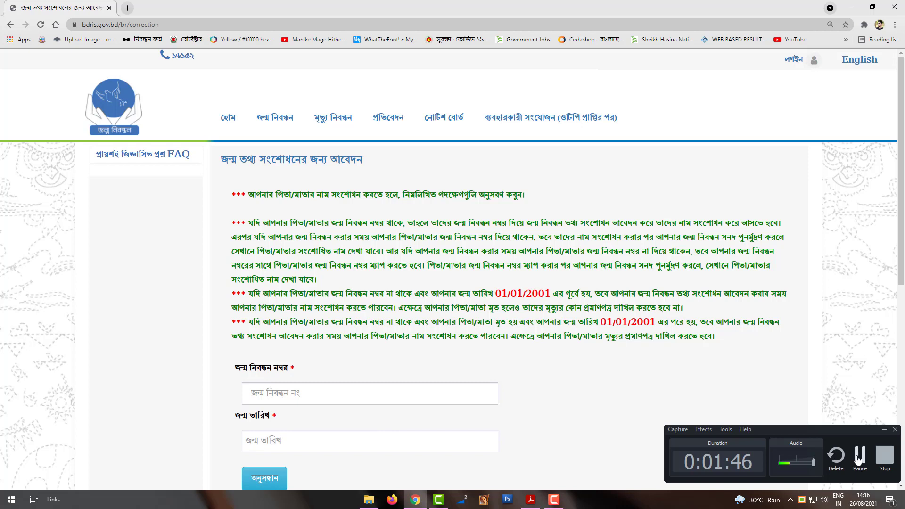
key(F10)
click(554, 499)
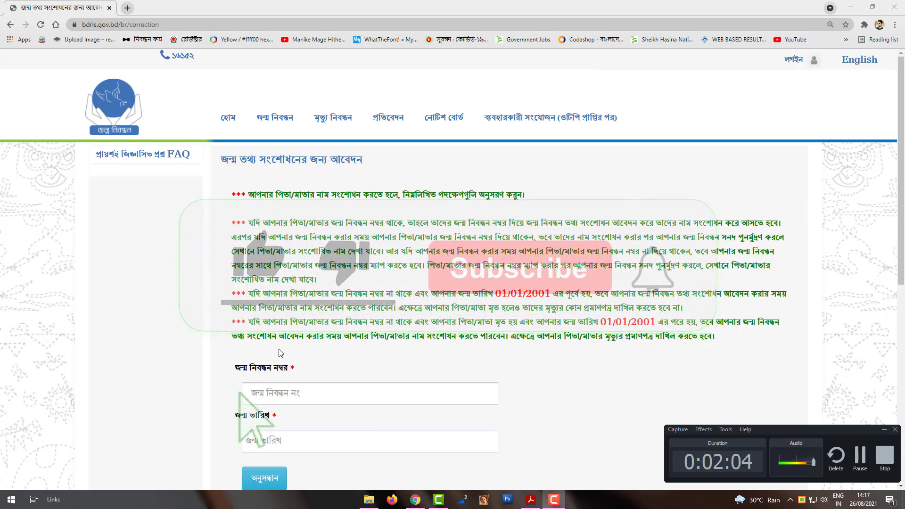
scroll(287, 351, down, 1)
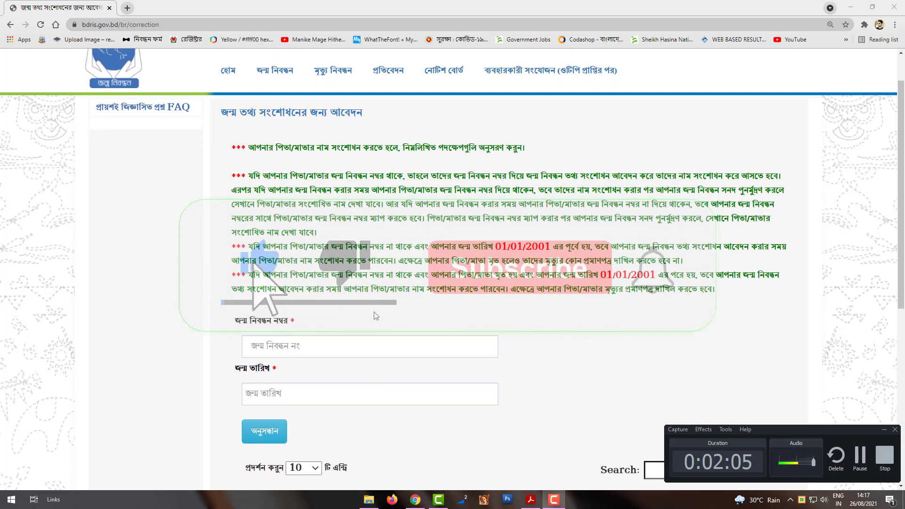
click(305, 344)
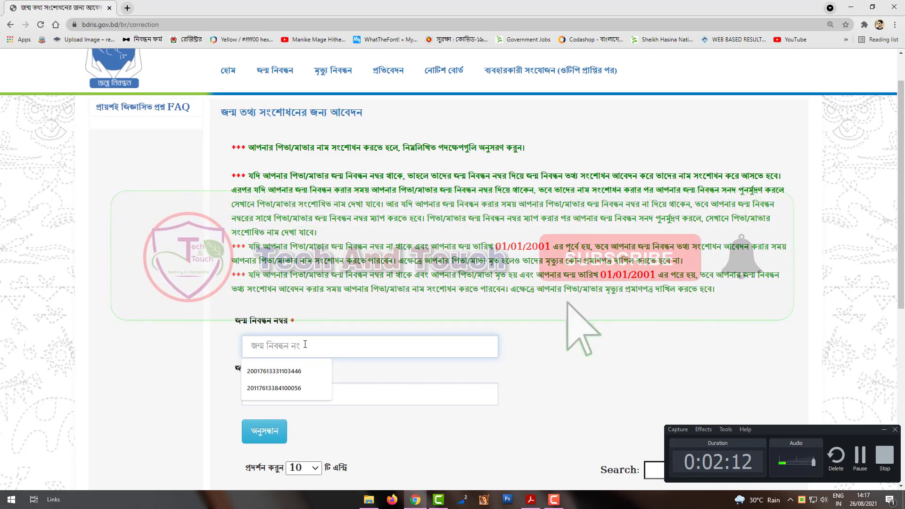
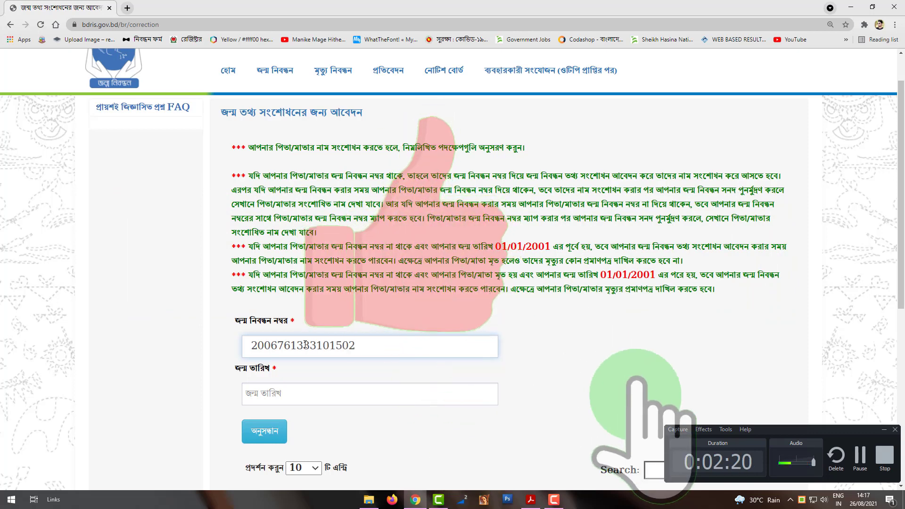
click(293, 402)
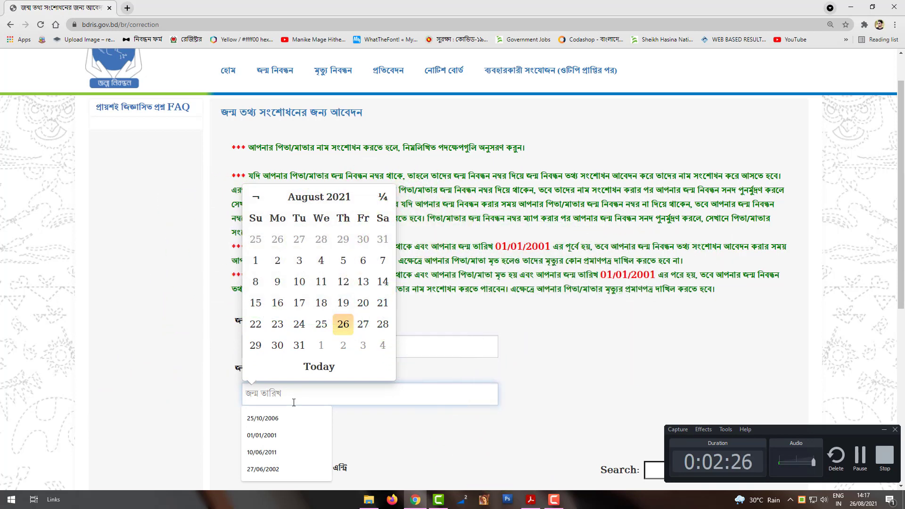
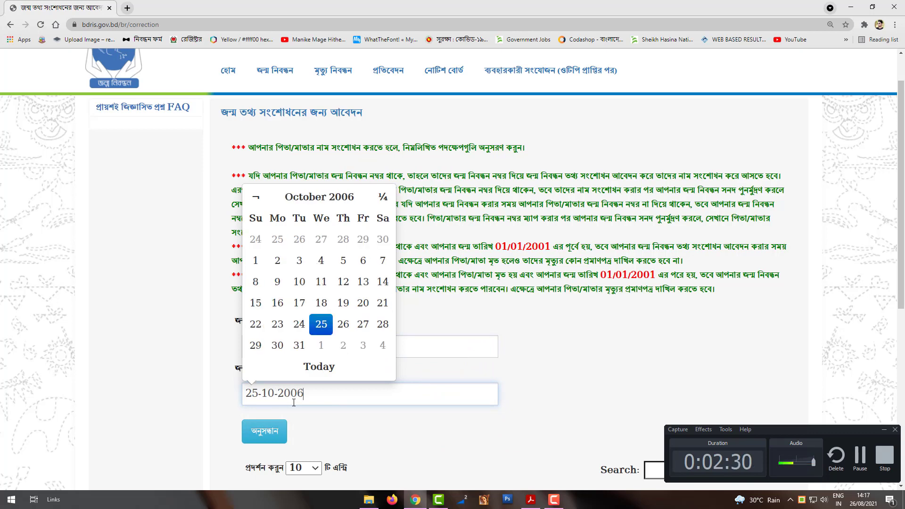
click(413, 438)
scroll(413, 439, down, 3)
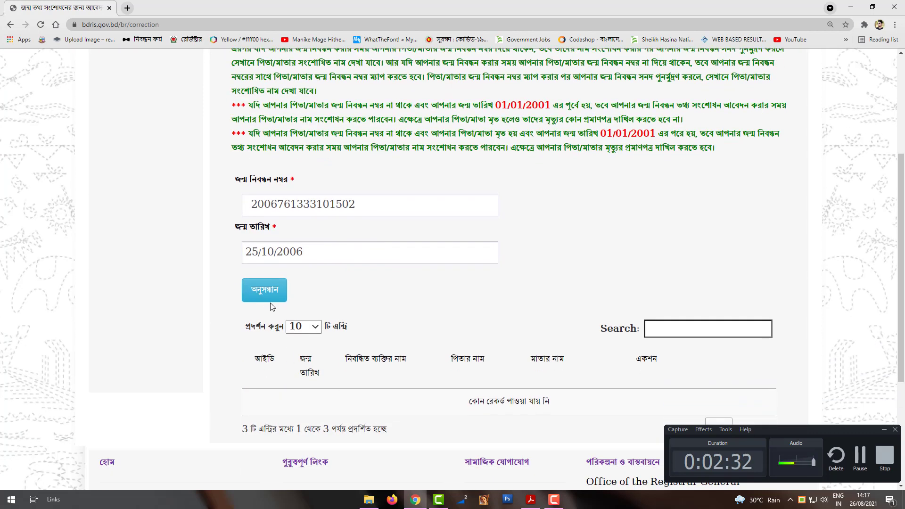
click(267, 299)
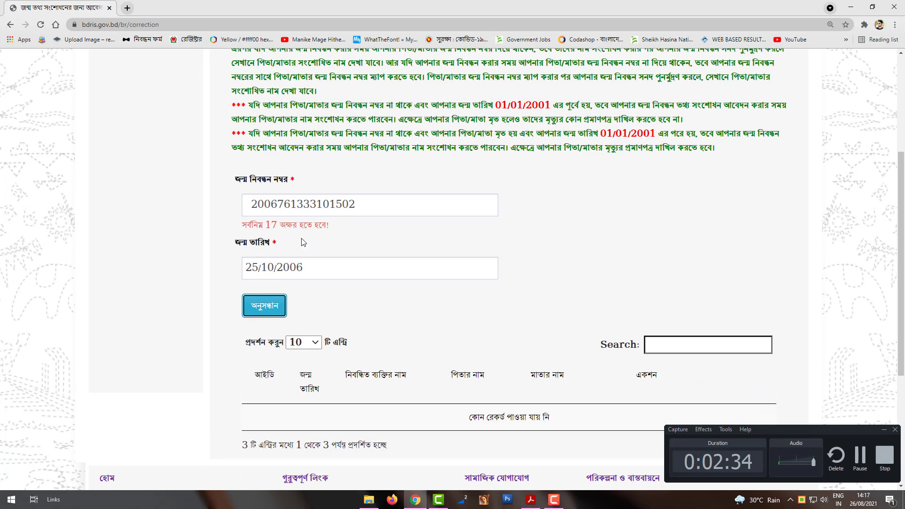
Correct the registration number to its full 17 digits and search again
click(369, 202)
double_click(304, 210)
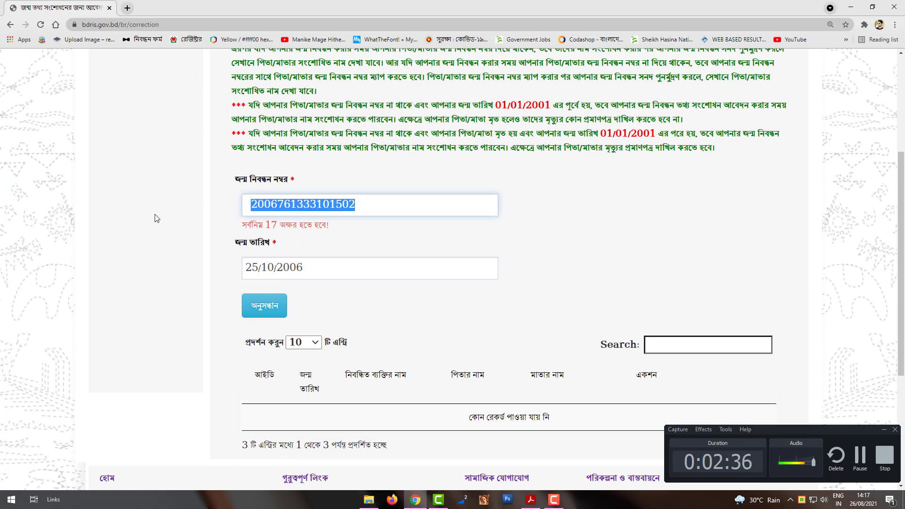
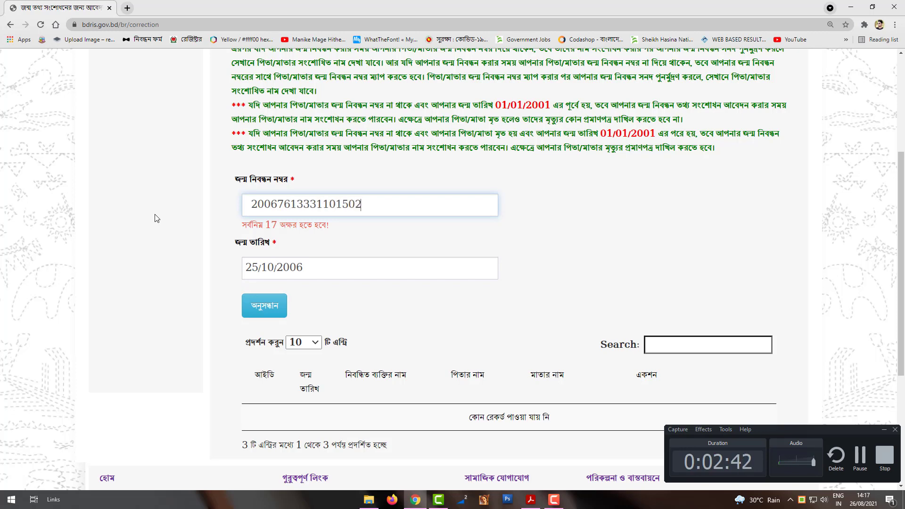
click(264, 294)
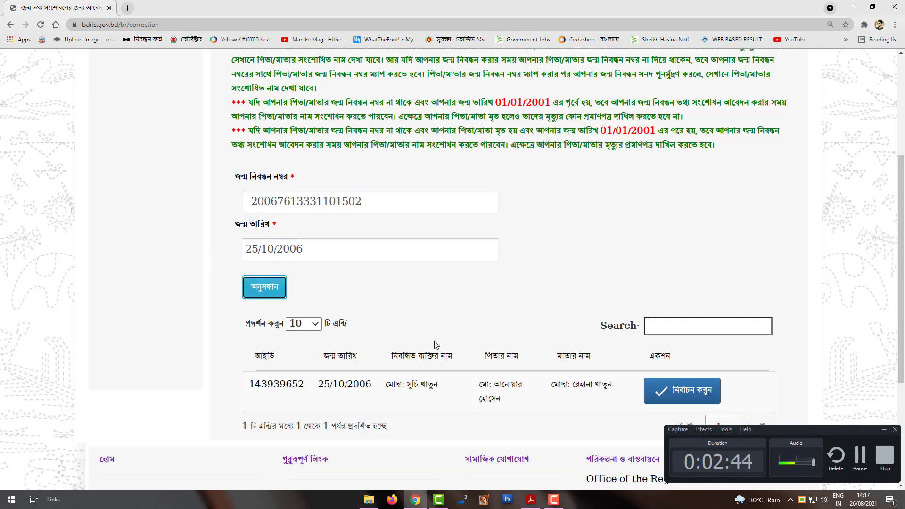
Select the matching birth record from the search results and confirm the choice
scroll(436, 345, down, 4)
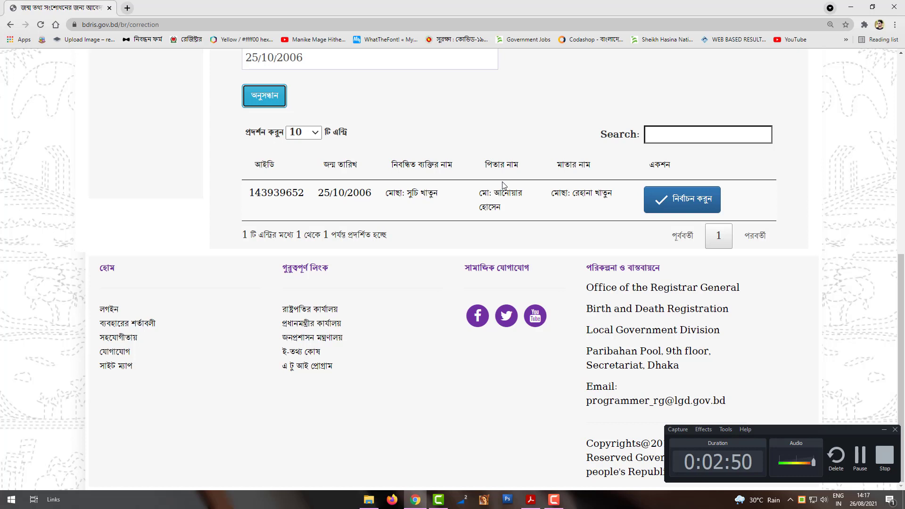
drag(612, 192, 255, 196)
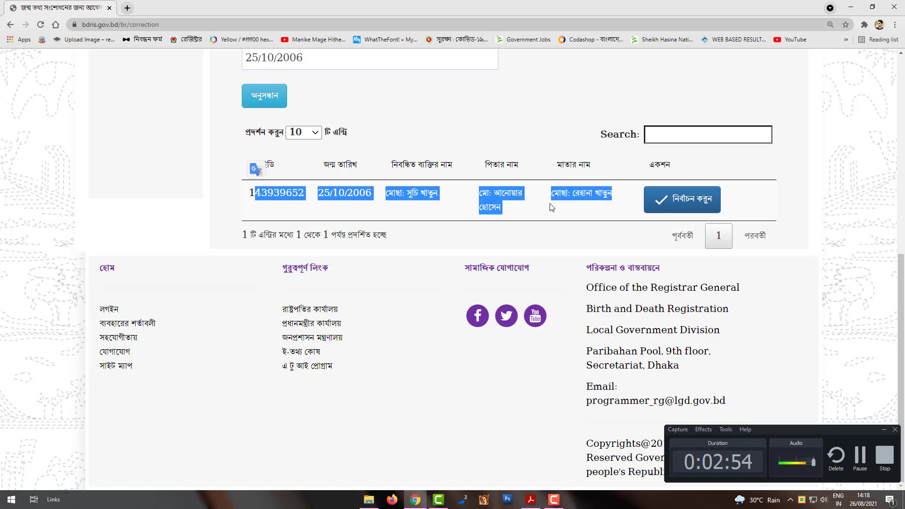
click(551, 207)
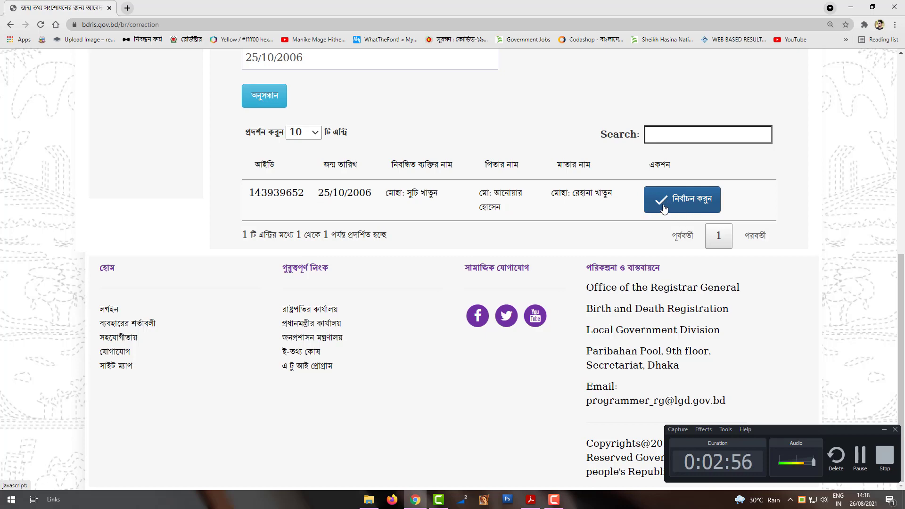
click(664, 208)
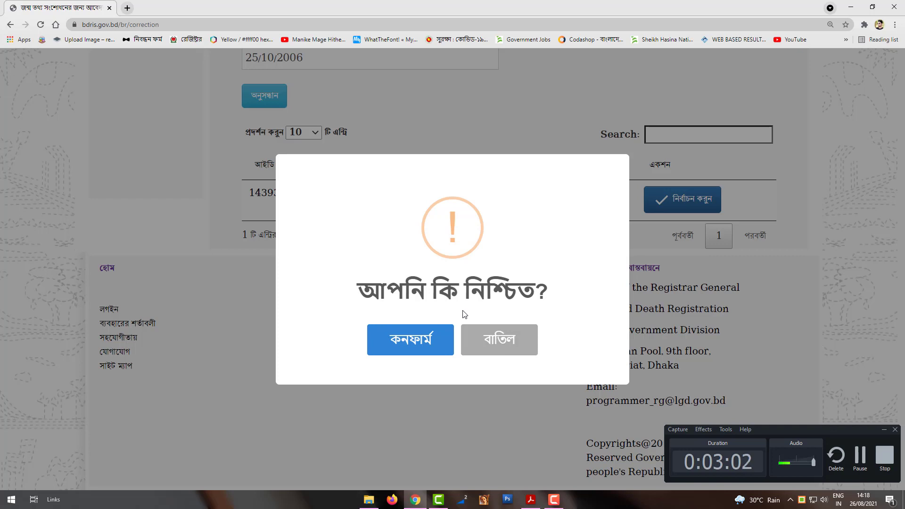
click(404, 350)
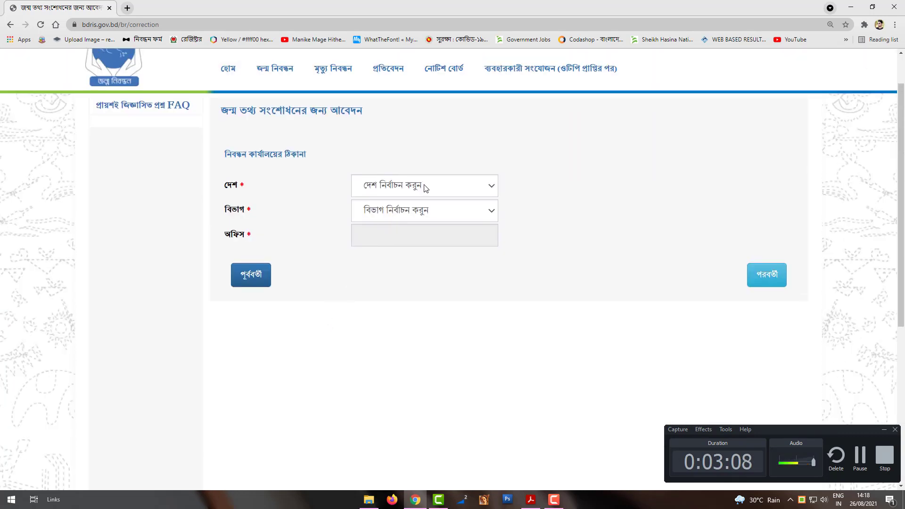
Set the office location to বাংলাদেশ, রাজশাহী বিভাগ, পাবনা district and ফরিদপুর upazila
click(426, 188)
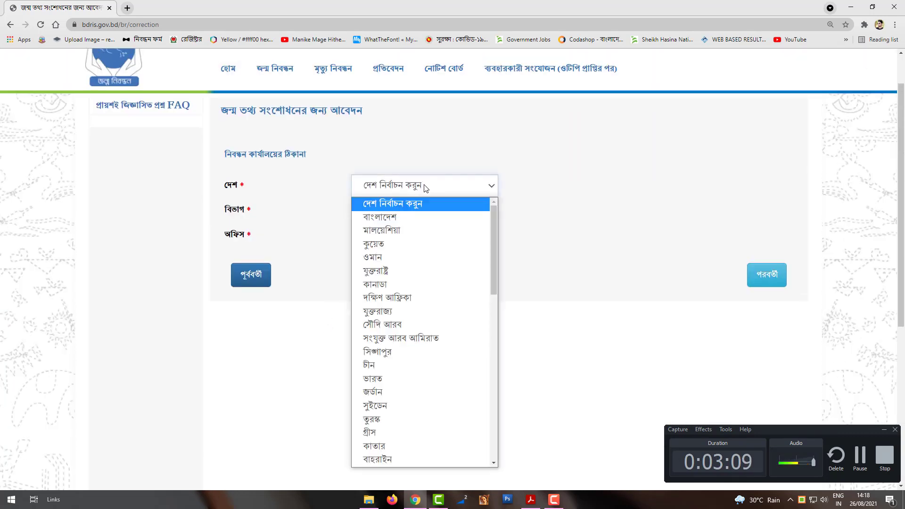
click(410, 221)
click(415, 212)
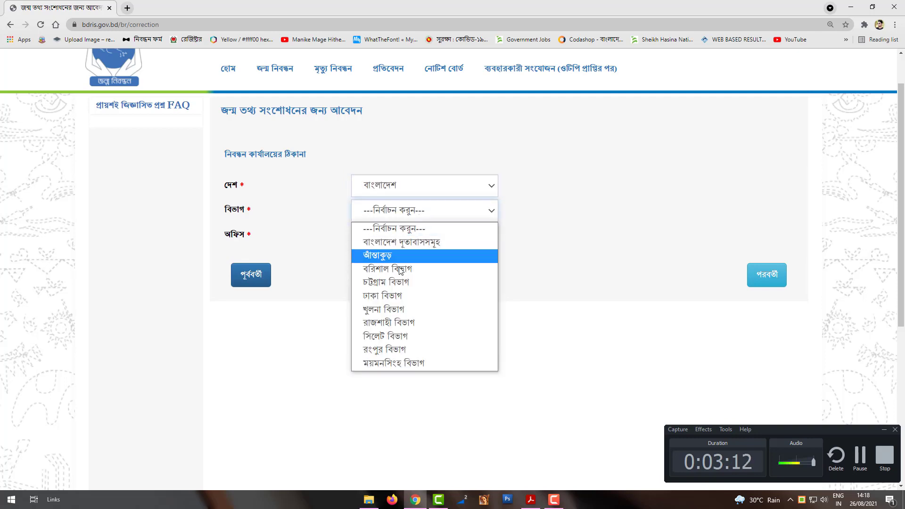
click(413, 324)
click(413, 236)
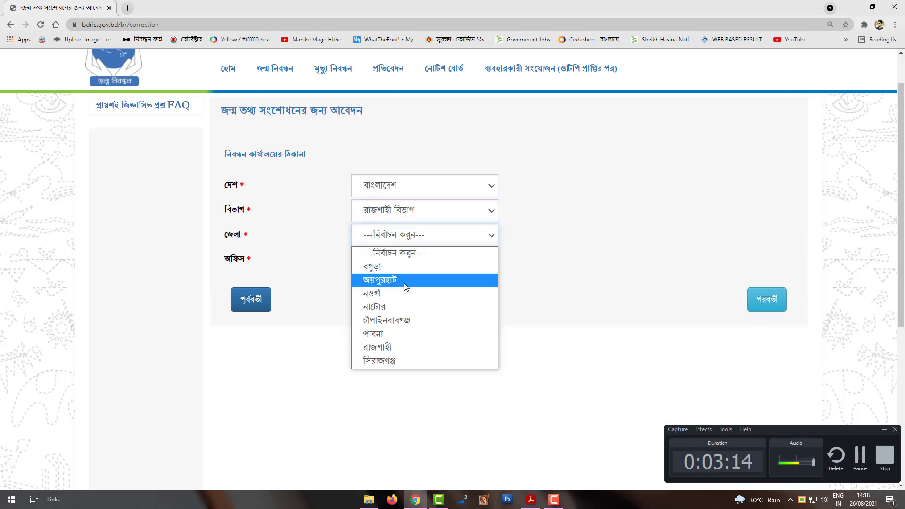
click(400, 333)
click(422, 265)
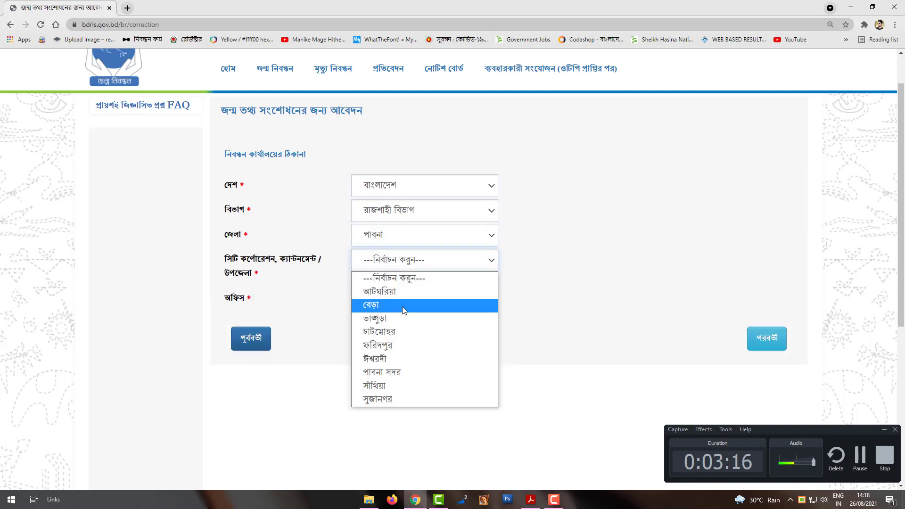
click(409, 333)
Choose হাদল union so the office fills in as হাদল ইউনিয়ন পরিষদ, then continue
click(422, 303)
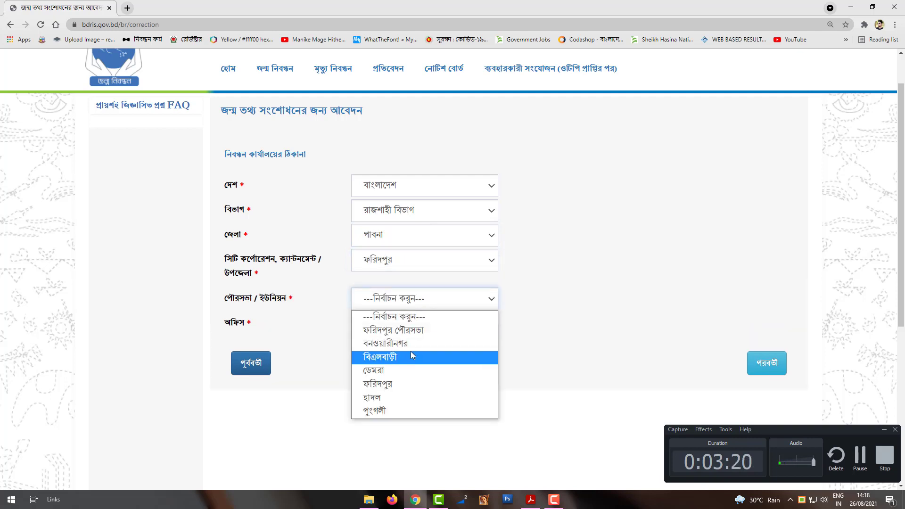
click(580, 390)
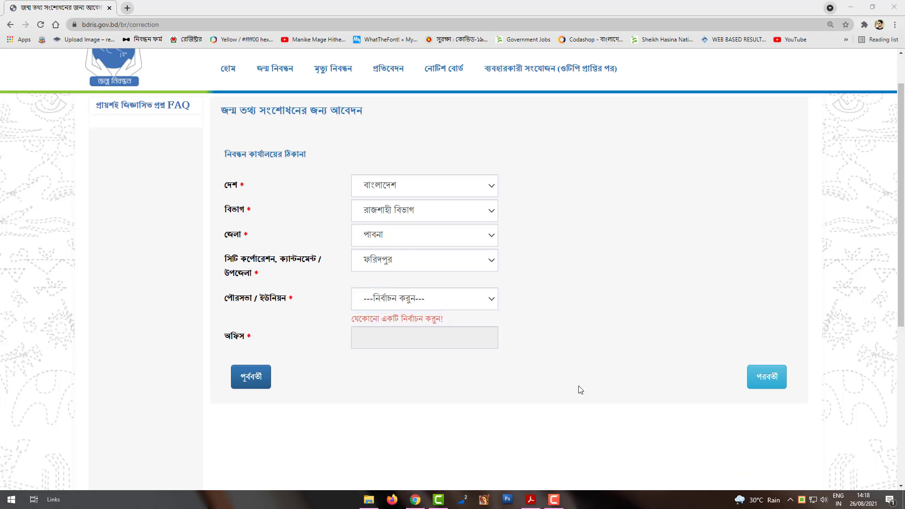
click(454, 298)
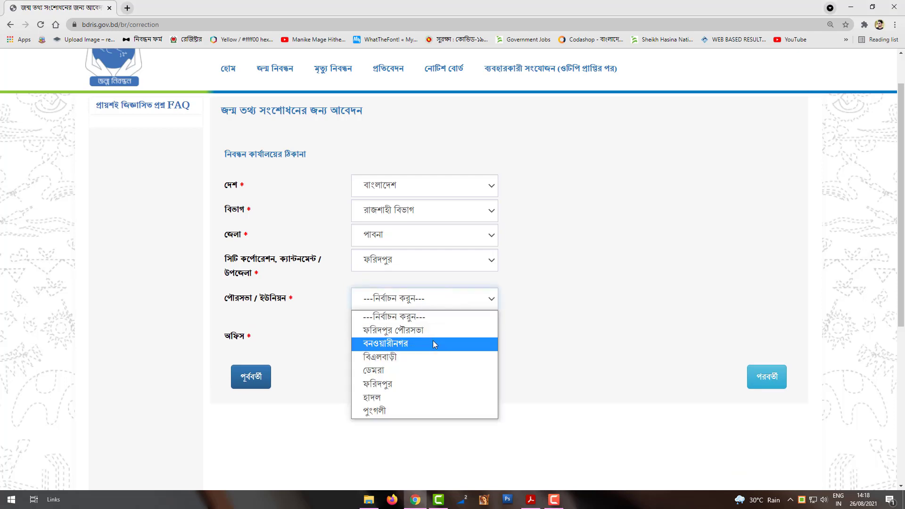
click(421, 398)
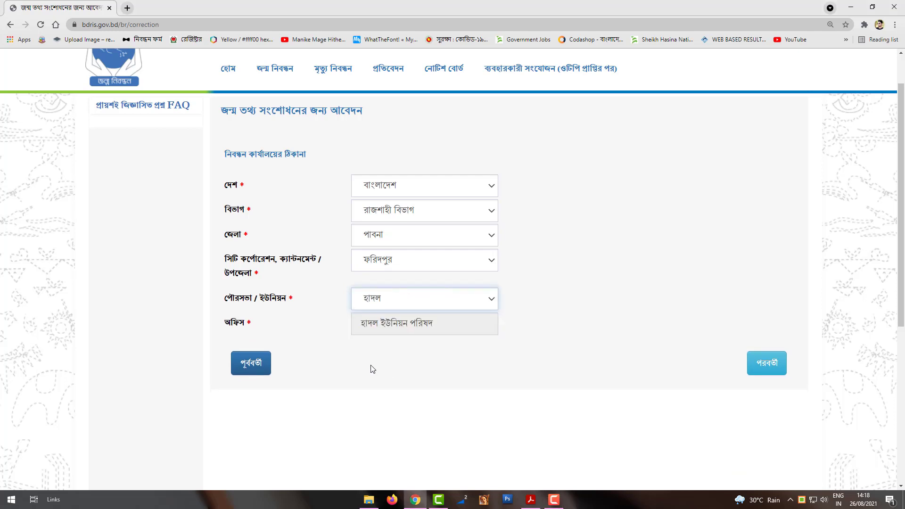
drag(460, 324, 359, 330)
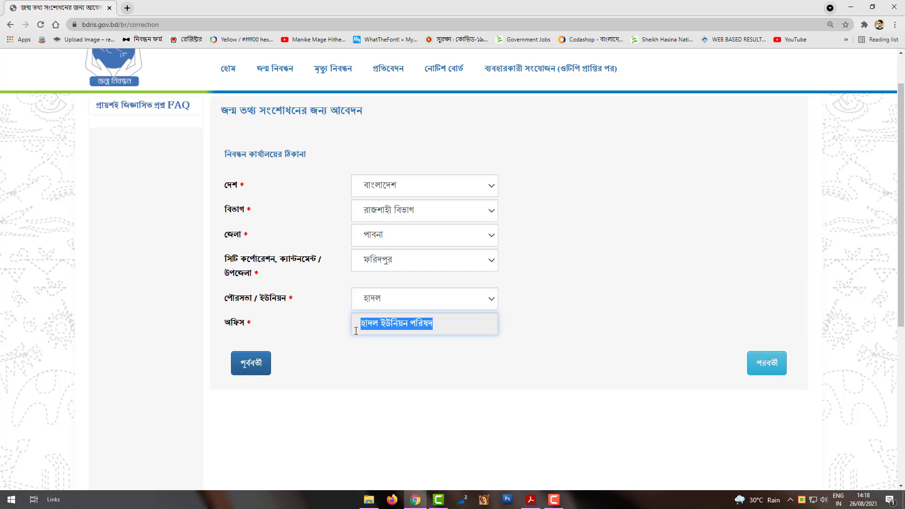
click(555, 356)
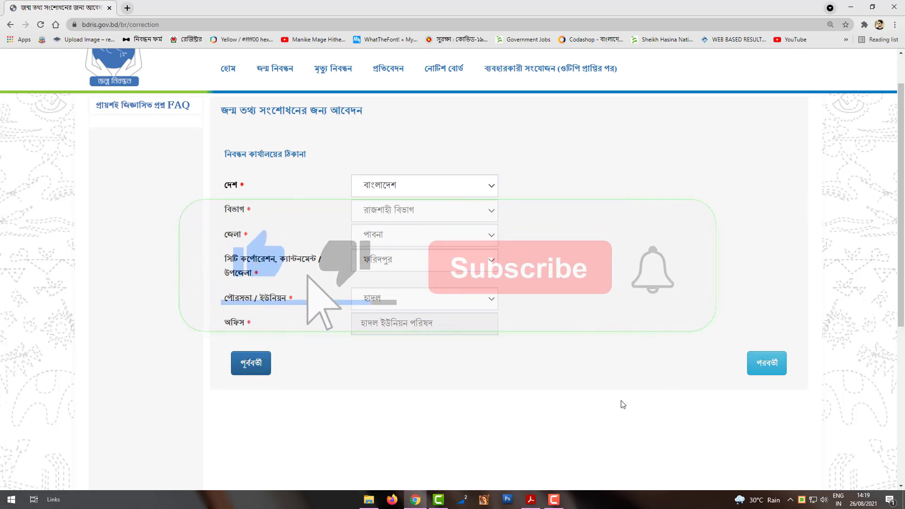
click(756, 368)
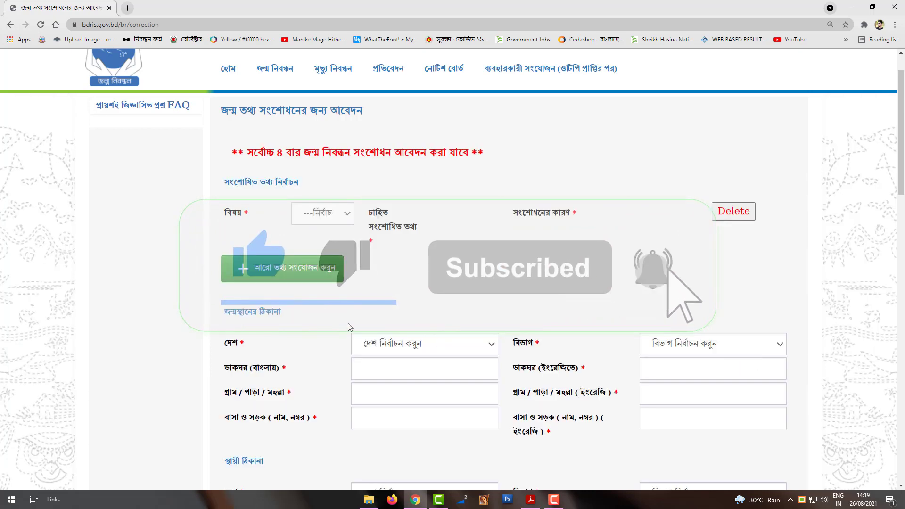
Choose নাম বাংলায় as the field to correct and enter the corrected Bangla name
scroll(349, 326, up, 1)
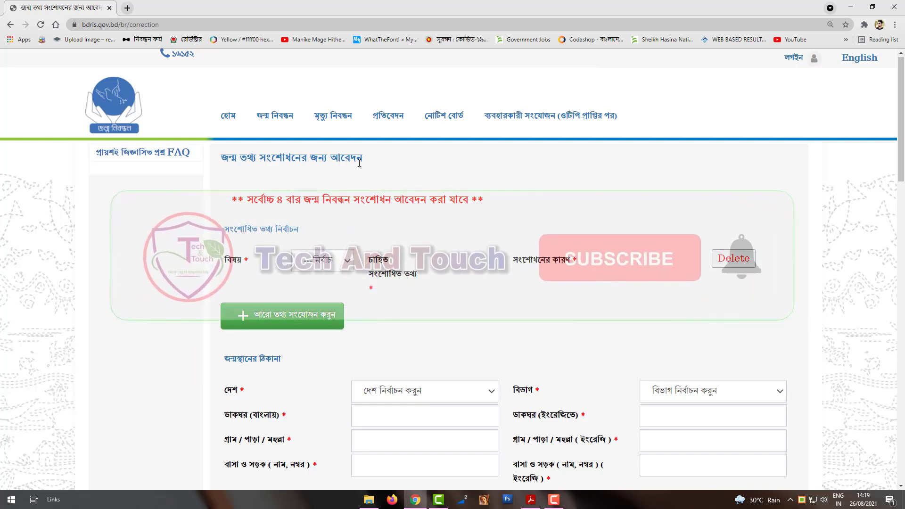
drag(245, 200, 457, 202)
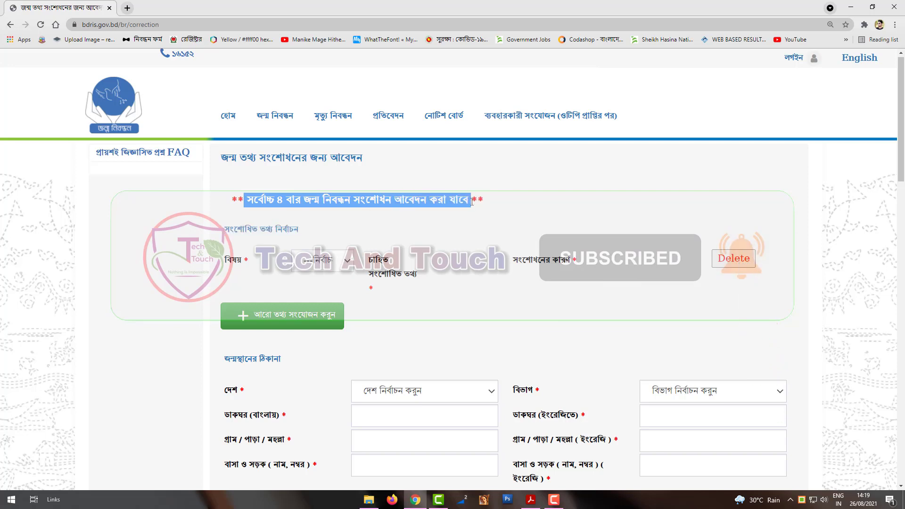
click(436, 228)
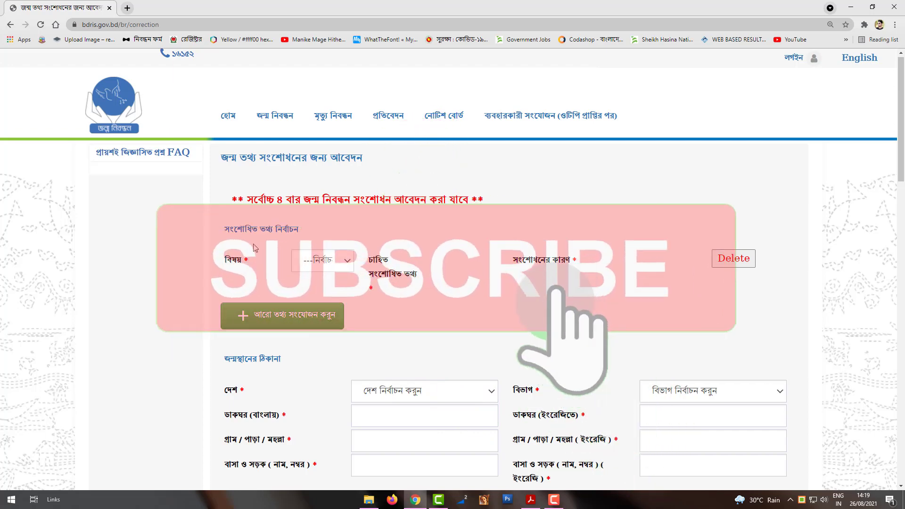
click(327, 266)
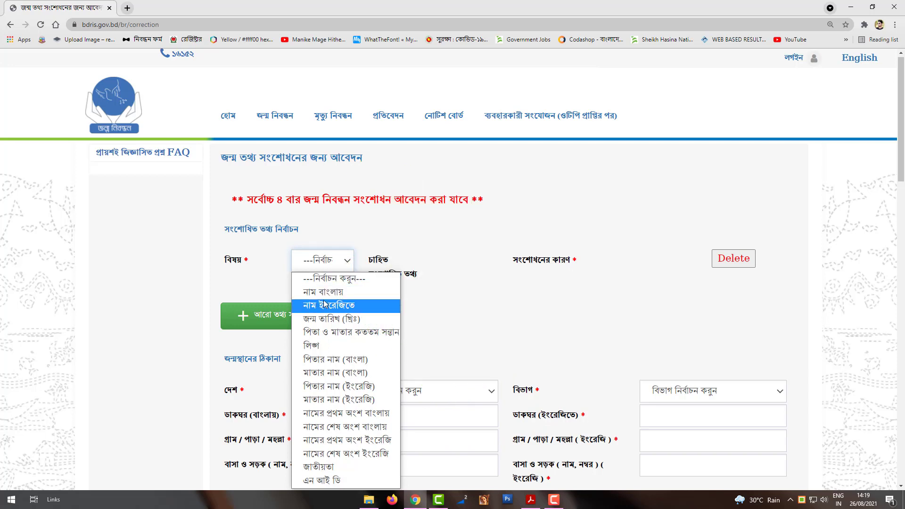
click(343, 294)
click(452, 262)
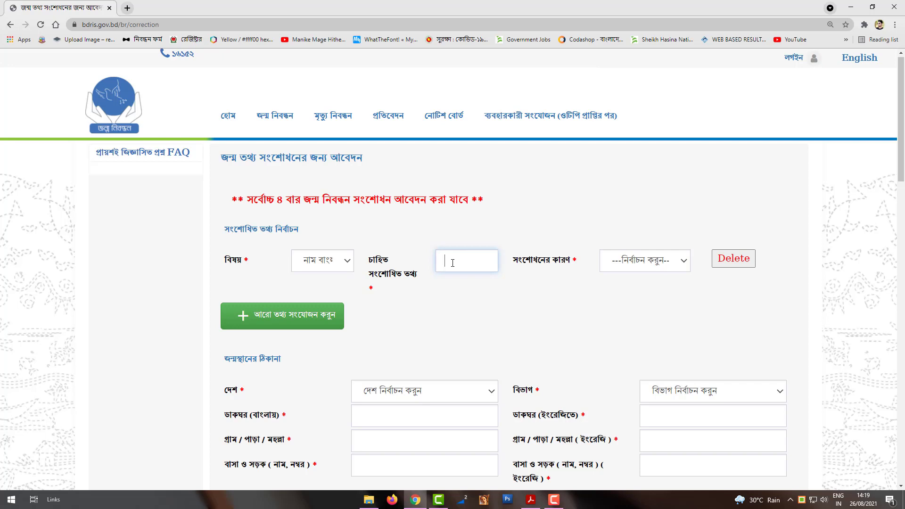
click(554, 500)
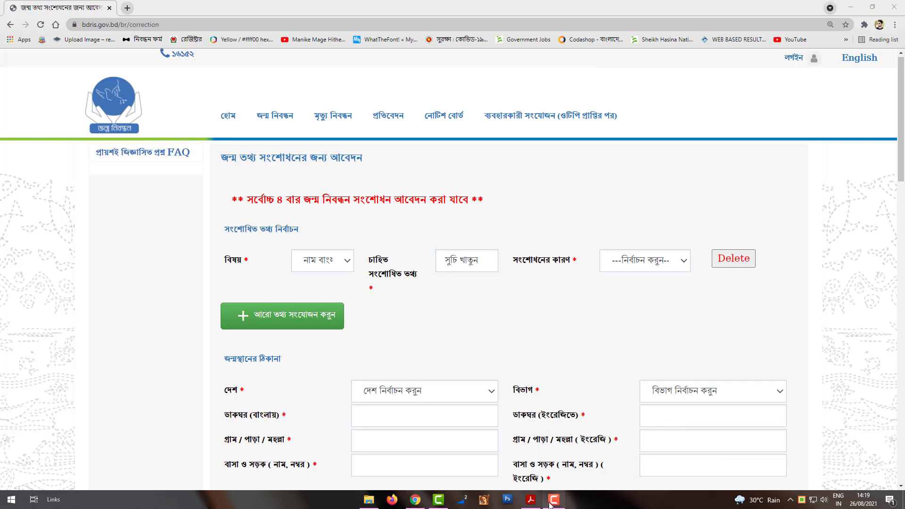
click(554, 499)
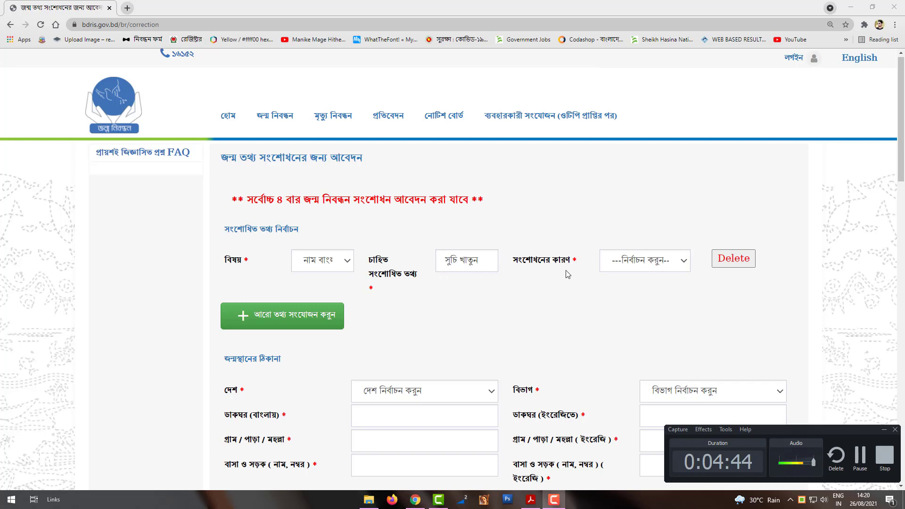
Give ভুল লিপিবদ্ধ করা হয়েছিল as the reason and add a second correction row
click(626, 263)
click(625, 294)
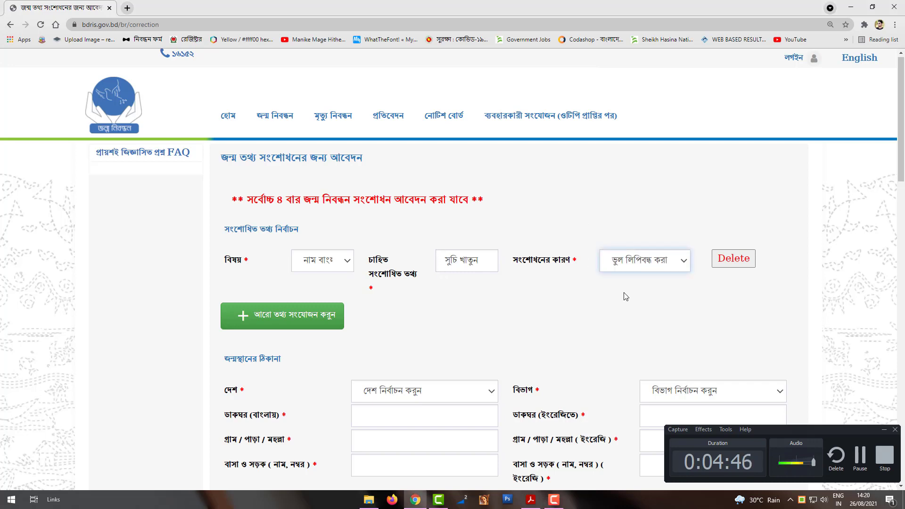
click(275, 316)
click(323, 316)
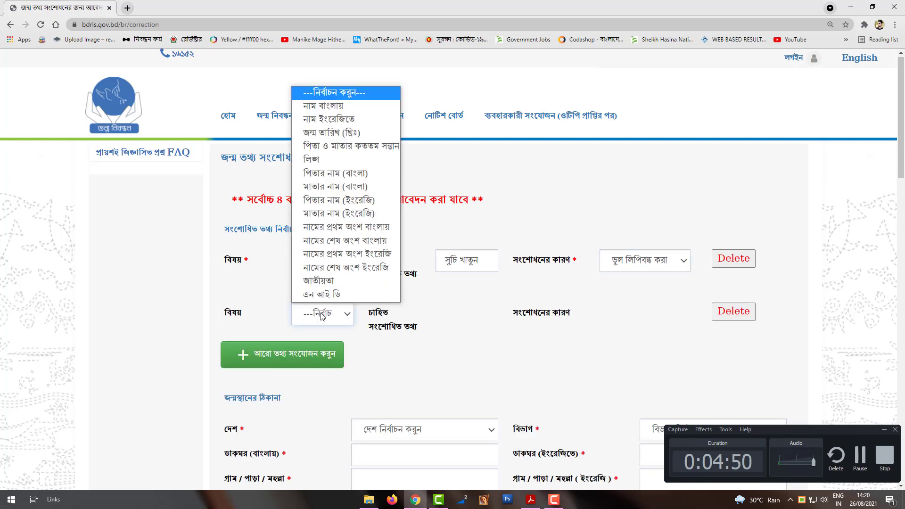
click(336, 133)
click(466, 317)
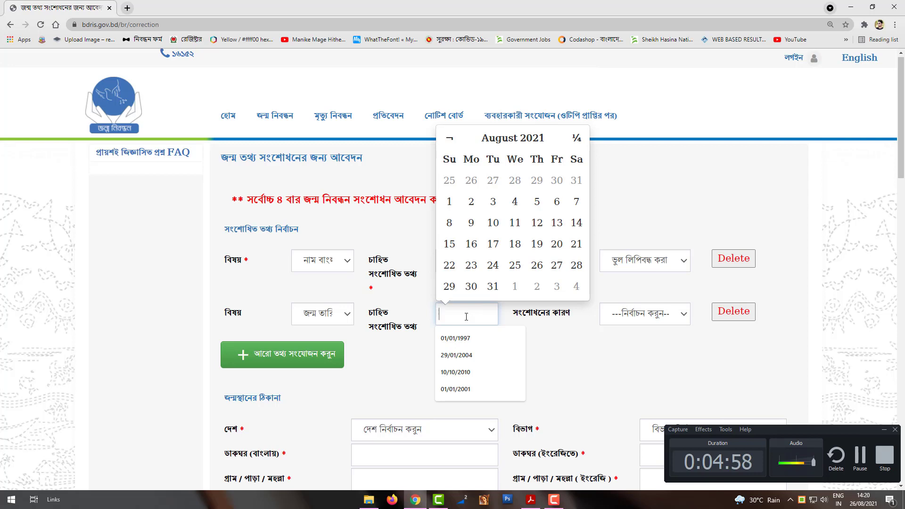
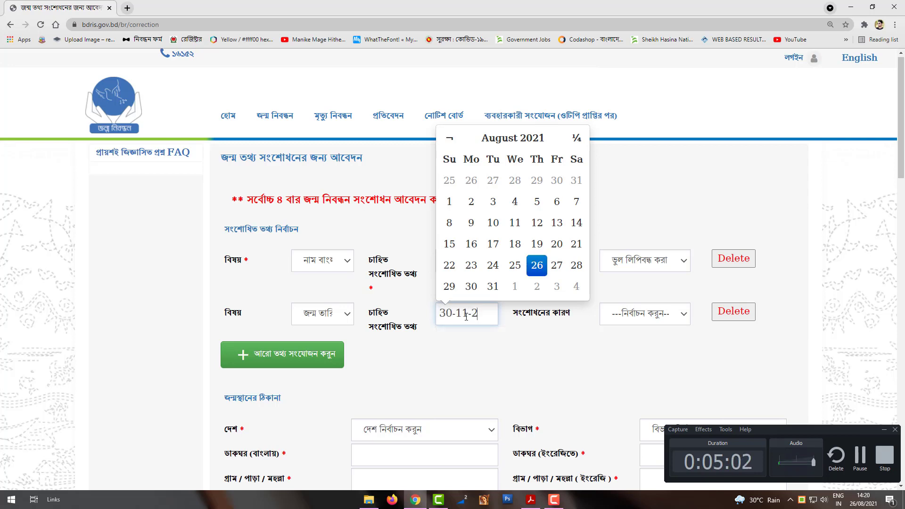
click(507, 330)
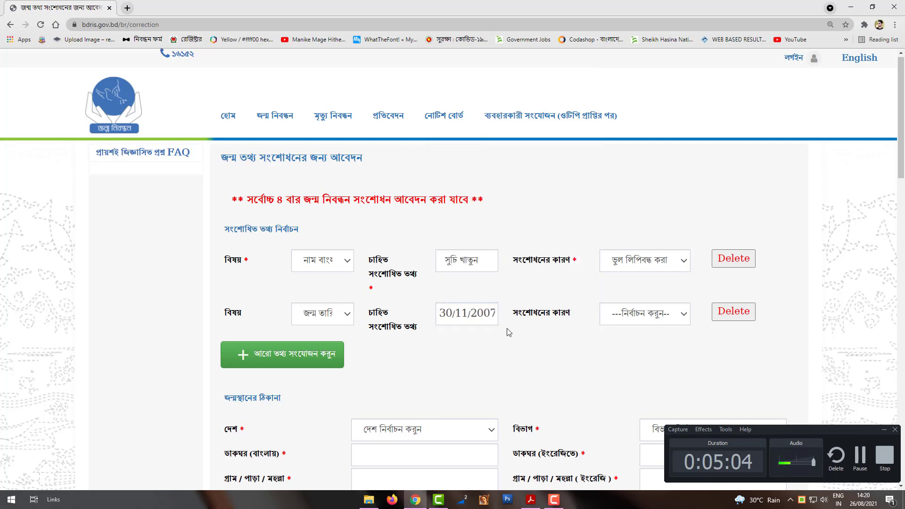
click(660, 324)
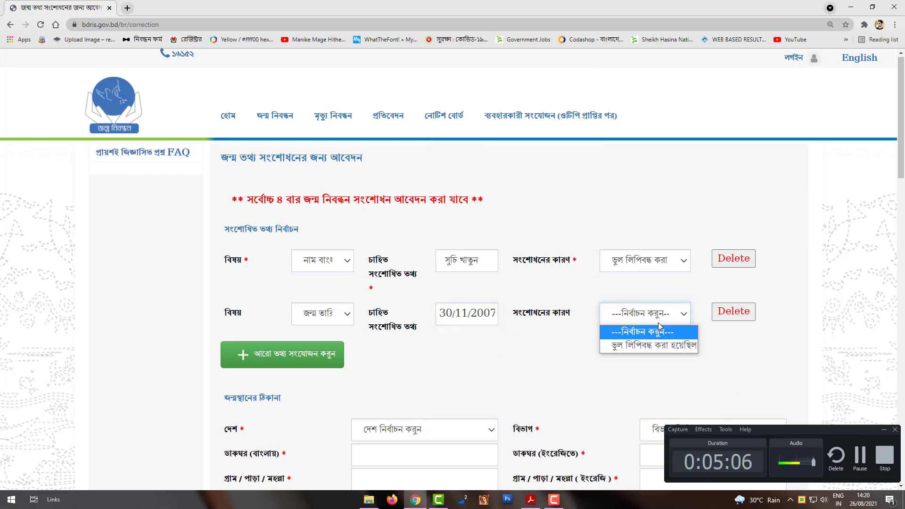
click(657, 347)
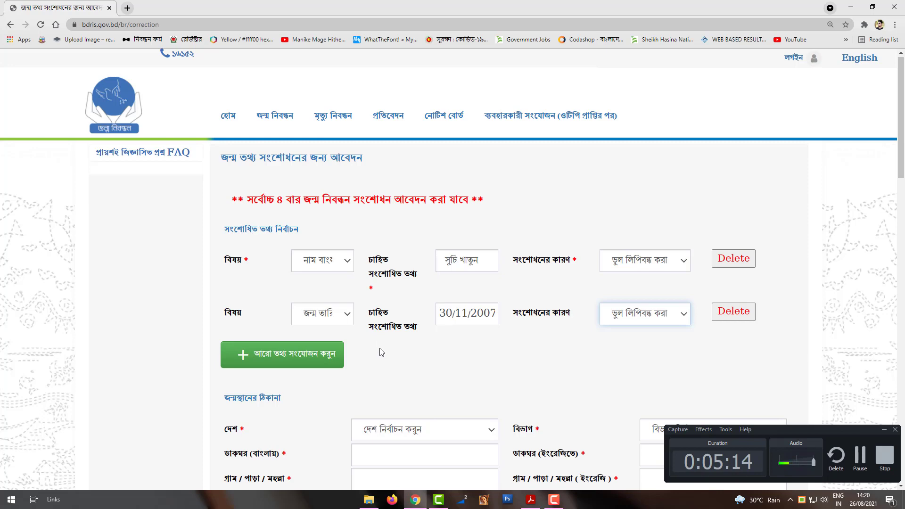
scroll(382, 353, down, 2)
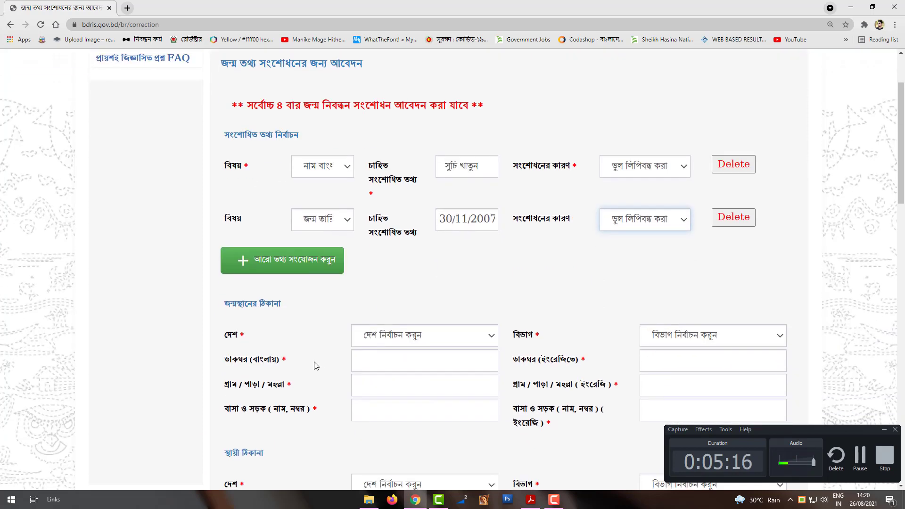
Set the birthplace country to বাংলাদেশ, division রাজশাহী বিভাগ and district পাবনা
click(425, 338)
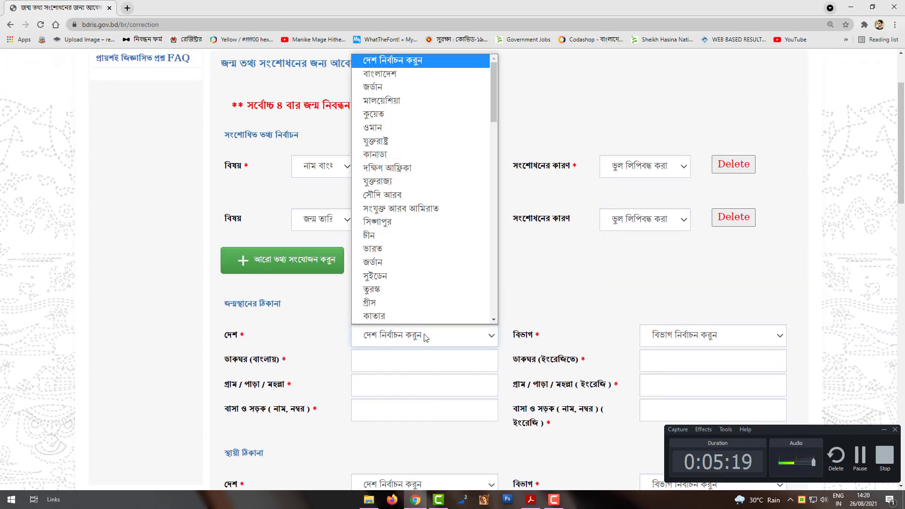
click(406, 76)
scroll(448, 364, down, 1)
click(732, 286)
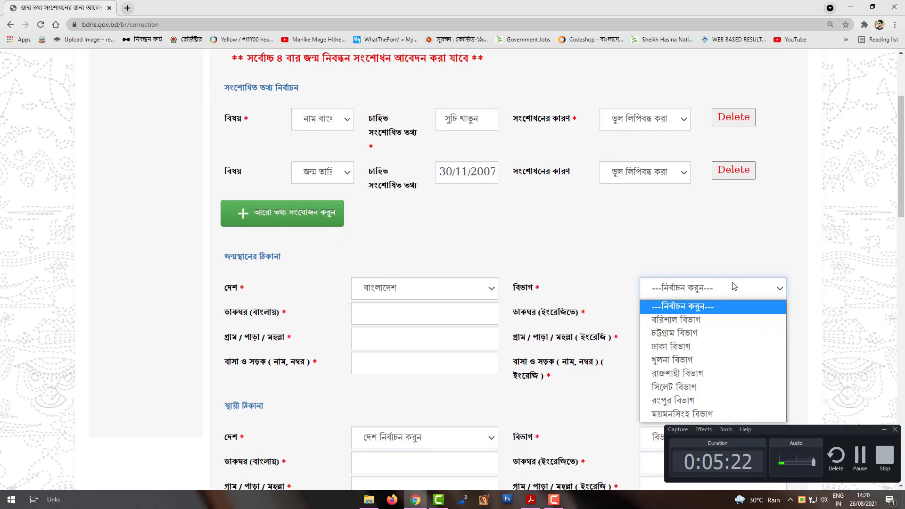
click(677, 373)
click(455, 315)
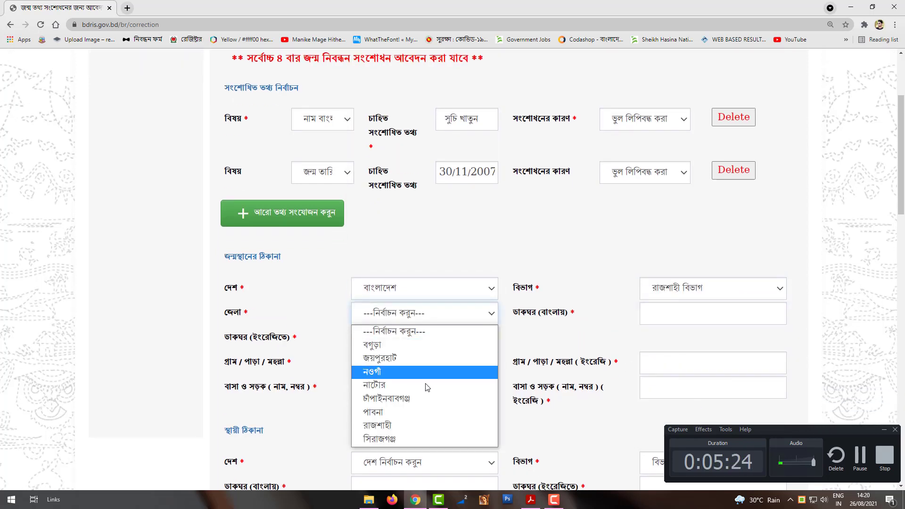
click(423, 413)
Set the birthplace upazila to ফরিদপুর, union হাদল and ward ওয়ার্ড - 1
click(707, 316)
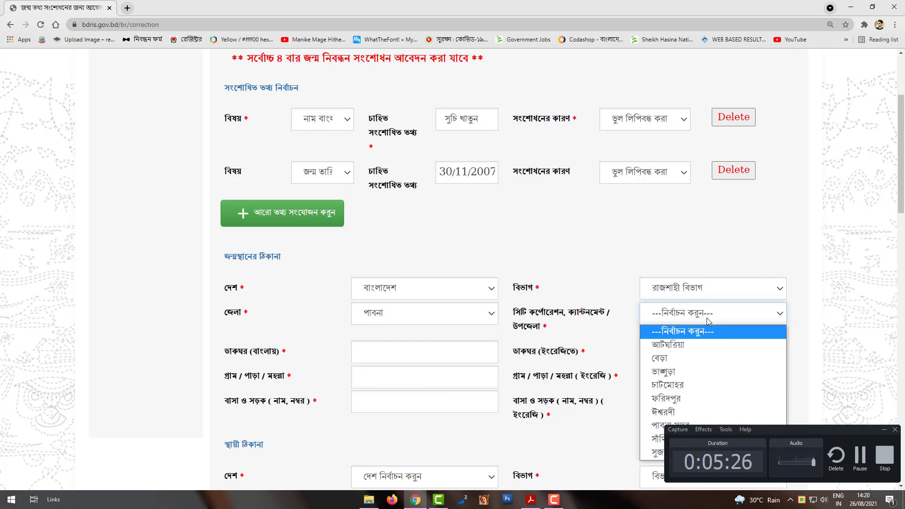
click(688, 397)
click(431, 355)
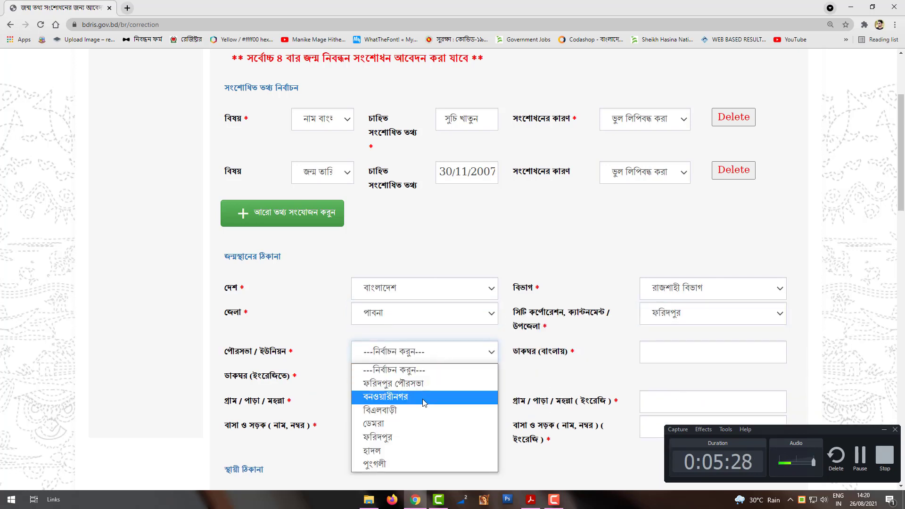
key(Down)
scroll(416, 445, down, 1)
click(689, 306)
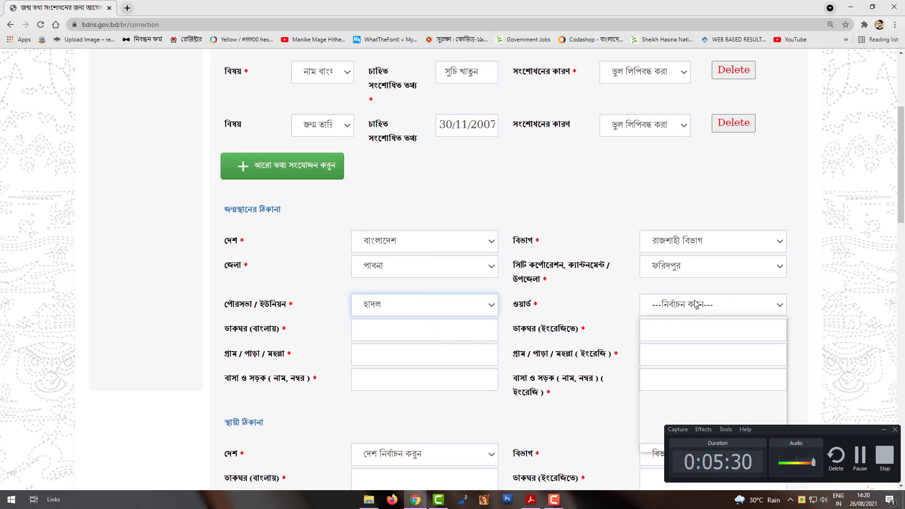
click(678, 339)
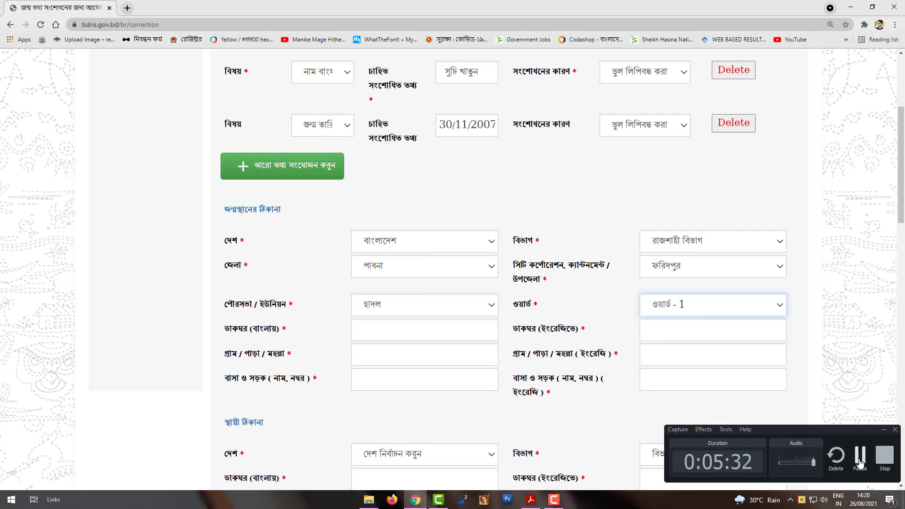
click(555, 500)
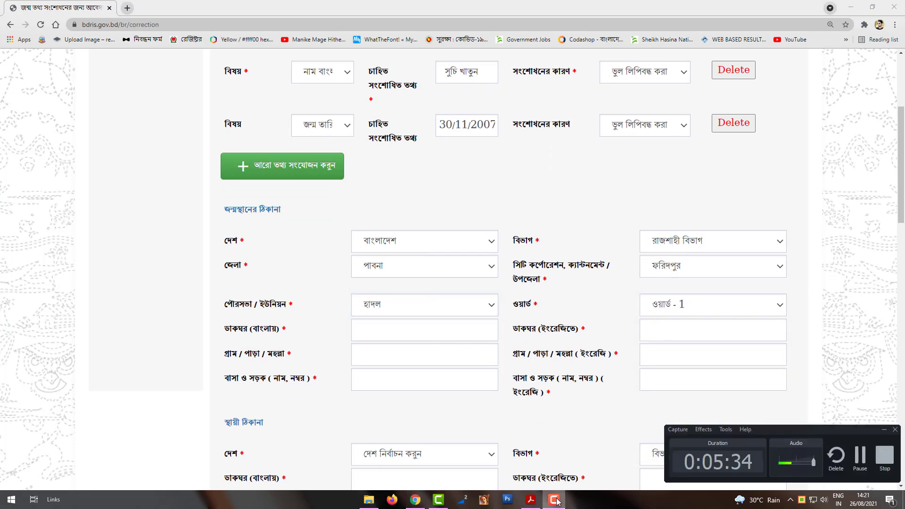
Fill the Bengali and English post office fields with জন্তিহার and Jantihar from suggestions
click(397, 328)
click(381, 352)
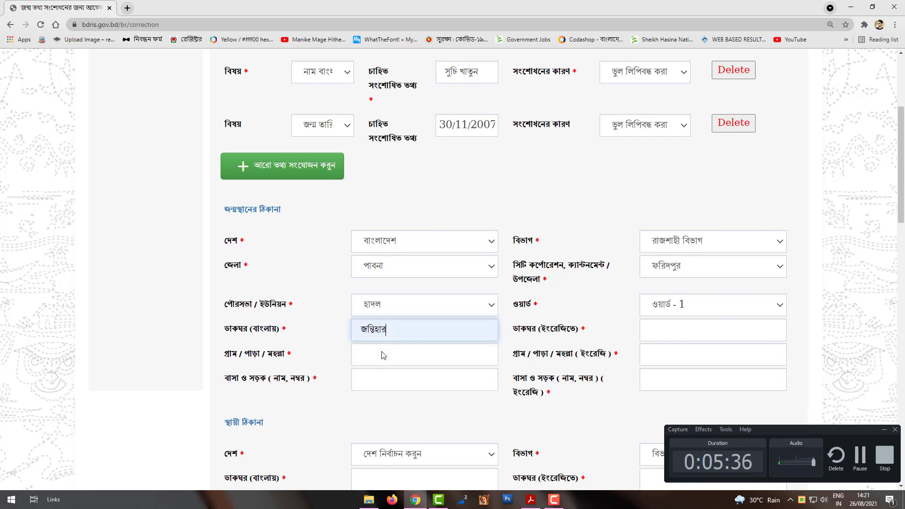
click(658, 331)
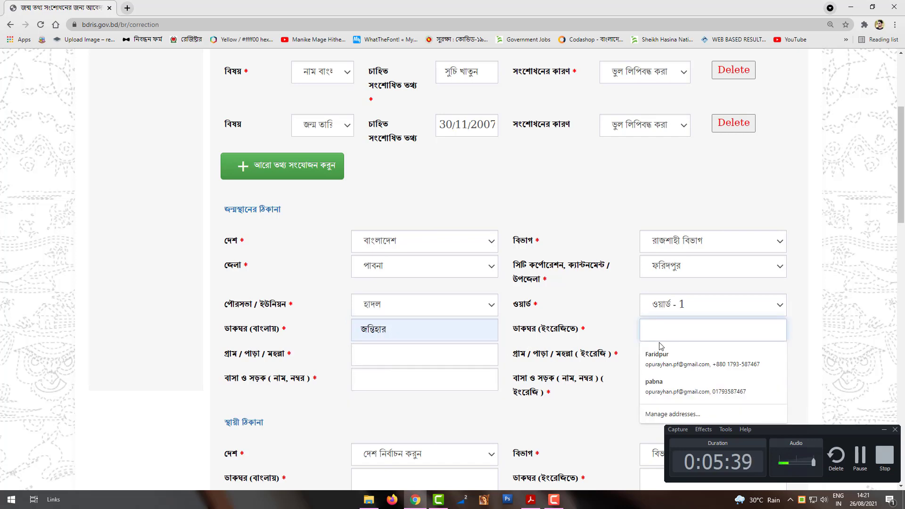
text(ক)
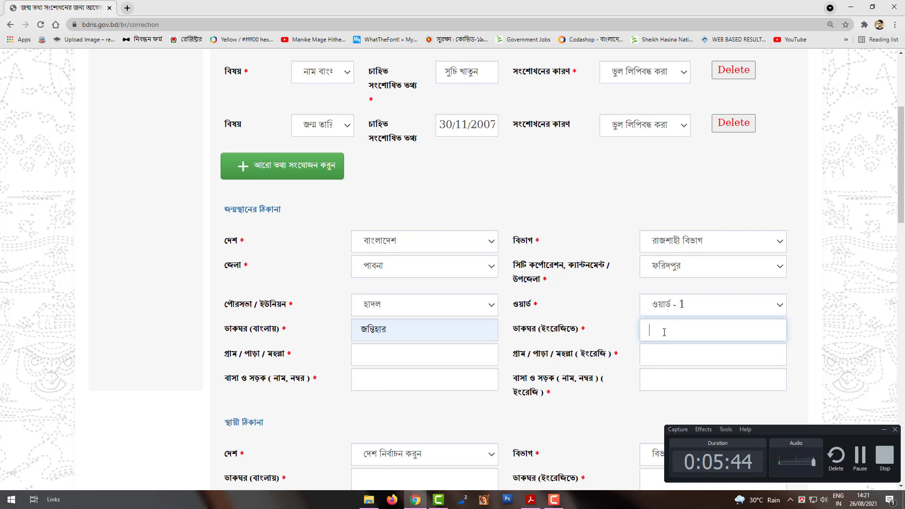
text(j)
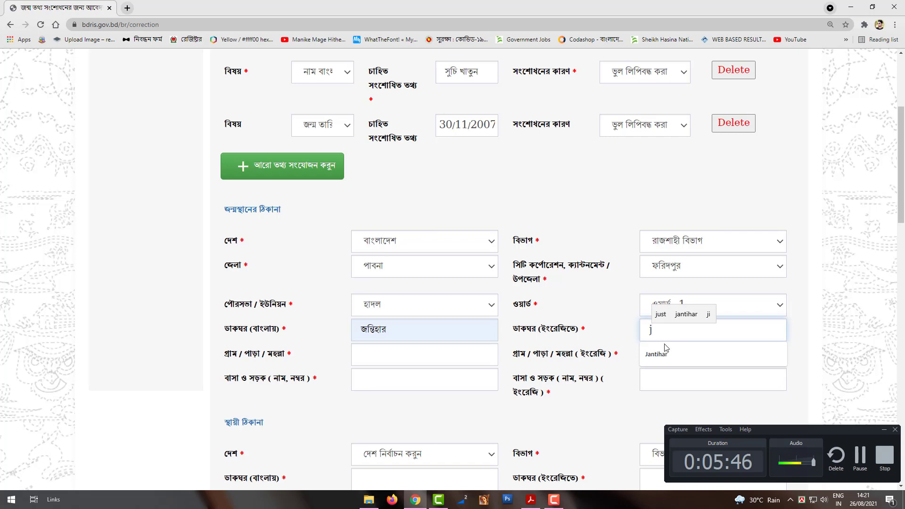
click(660, 353)
Copy জন্তিহার into the Bengali village and house/road fields
click(382, 343)
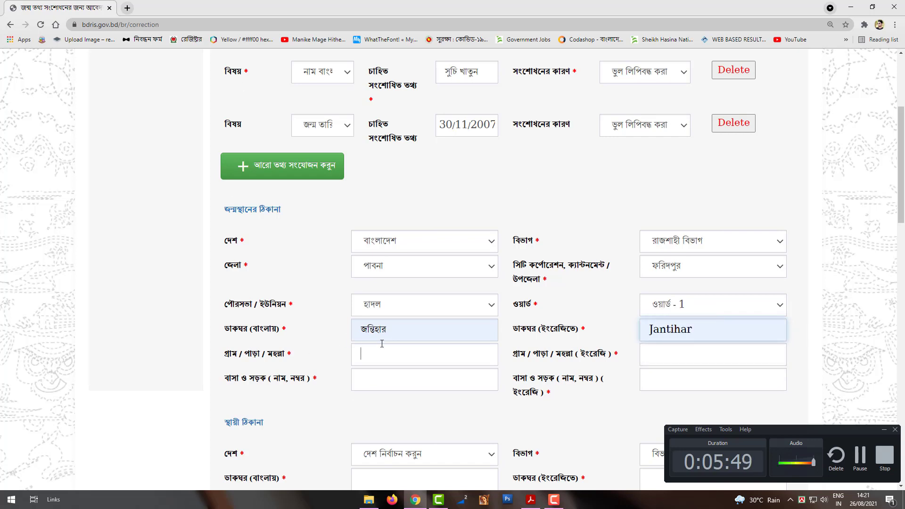
drag(386, 330, 361, 330)
key(ctrl+c)
right_click(362, 332)
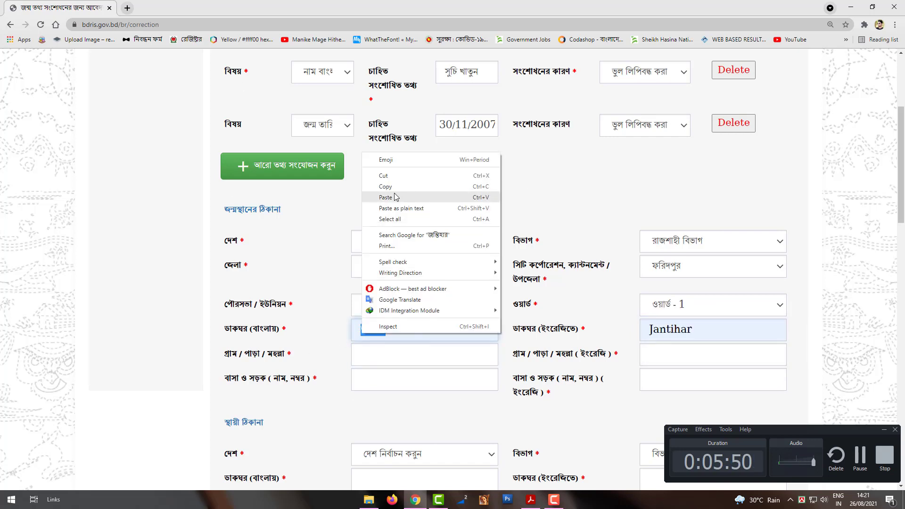
click(400, 188)
scroll(398, 283, down, 2)
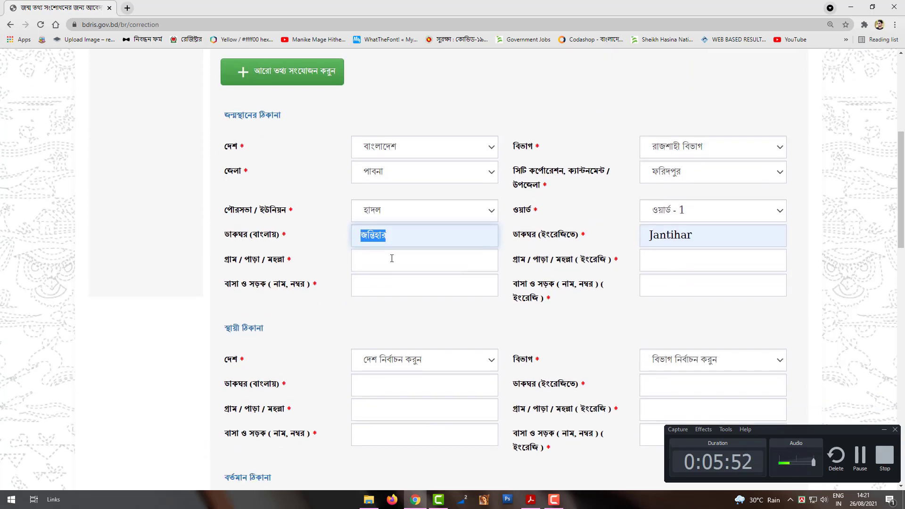
right_click(392, 258)
click(414, 324)
click(403, 288)
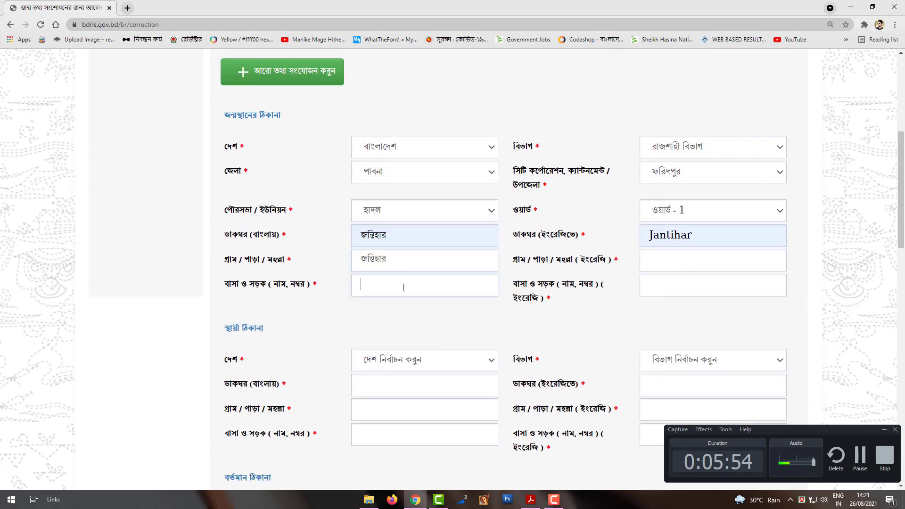
right_click(403, 287)
click(406, 359)
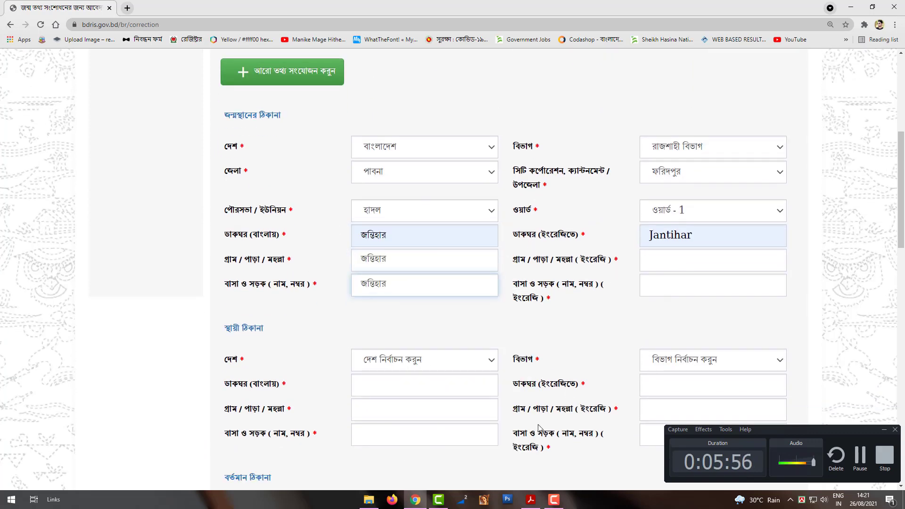
Copy Jantihar into the English village and house/road fields
drag(693, 241, 648, 242)
key(ctrl+c)
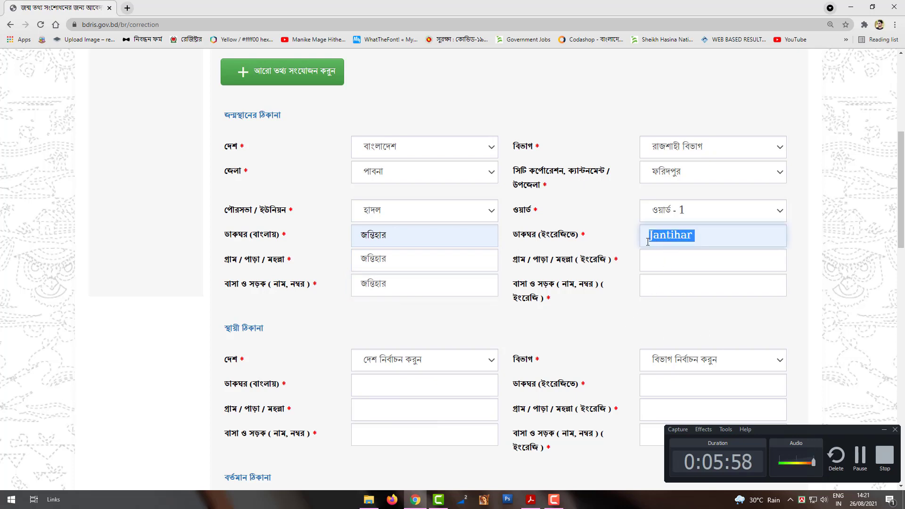
right_click(665, 241)
click(681, 302)
right_click(688, 261)
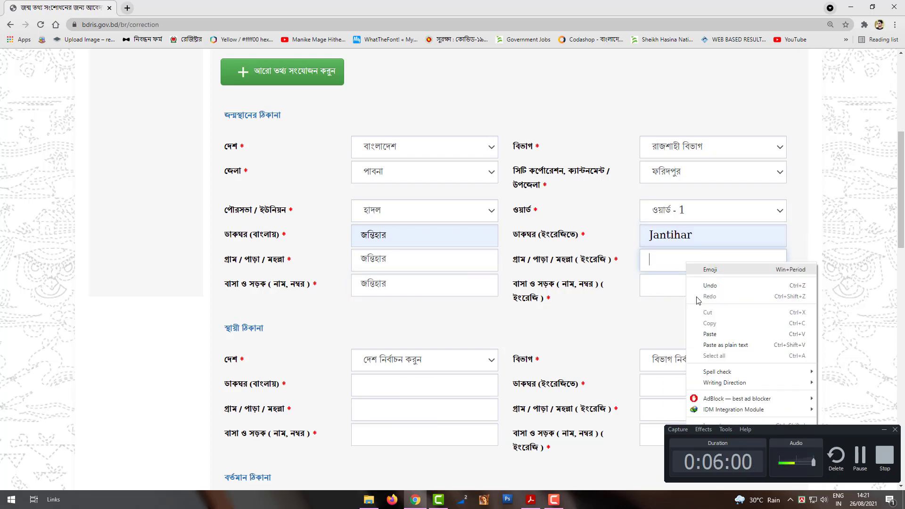
click(706, 337)
right_click(679, 284)
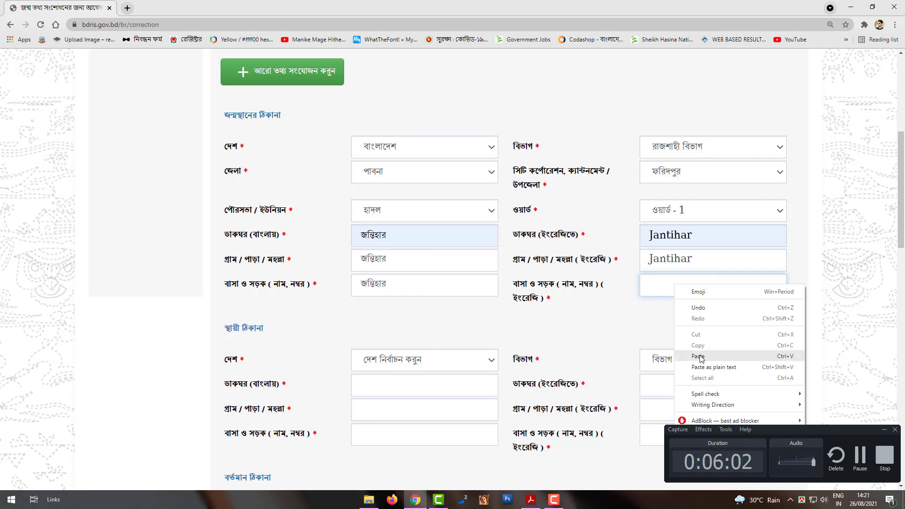
click(707, 357)
scroll(570, 303, down, 2)
scroll(282, 243, up, 3)
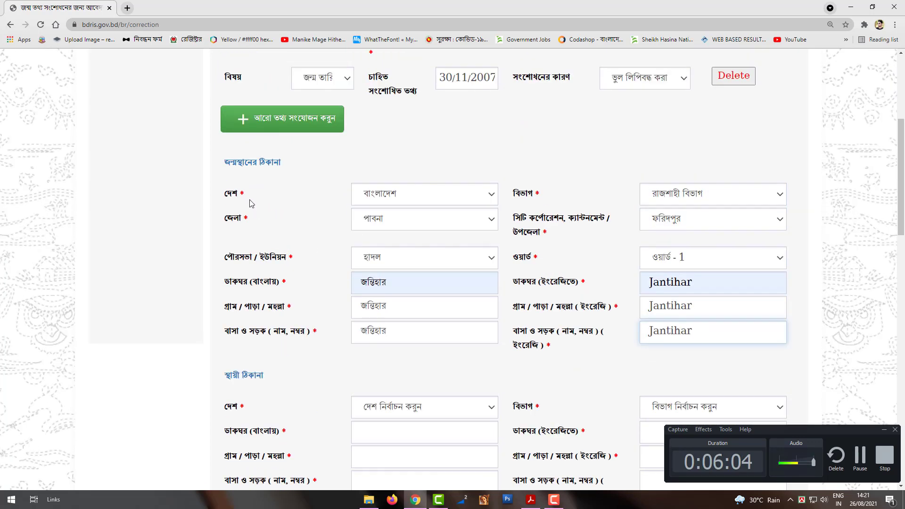
scroll(329, 285, down, 4)
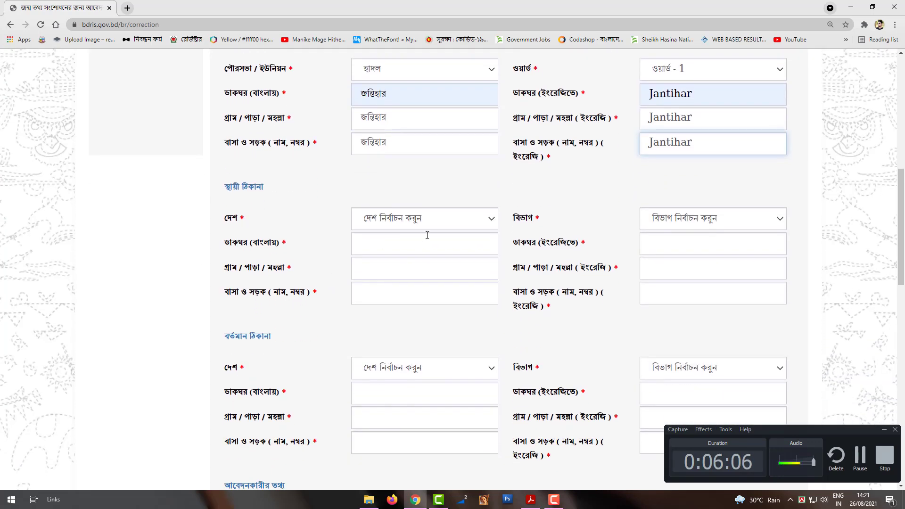
Set the permanent address to বাংলাদেশ, রাজশাহী বিভাগ, পাবনা district and ফরিদপুর upazila
click(441, 230)
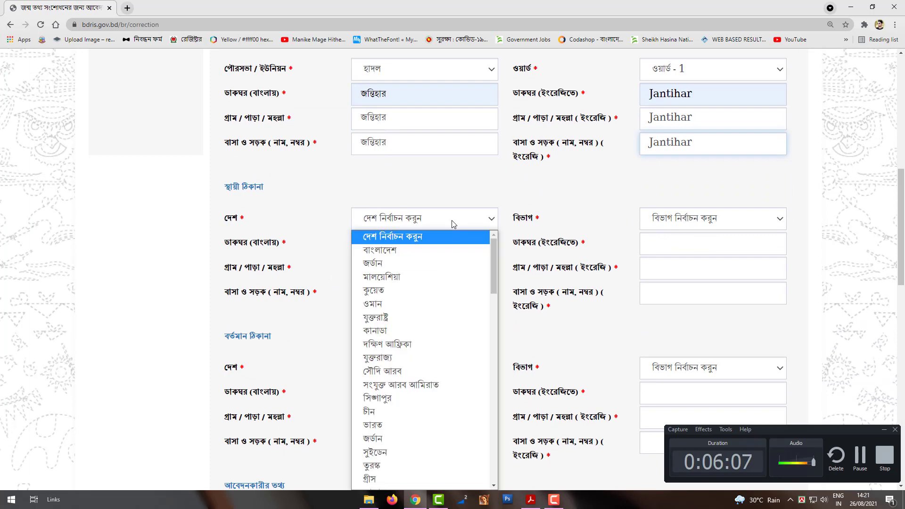
click(429, 274)
click(700, 224)
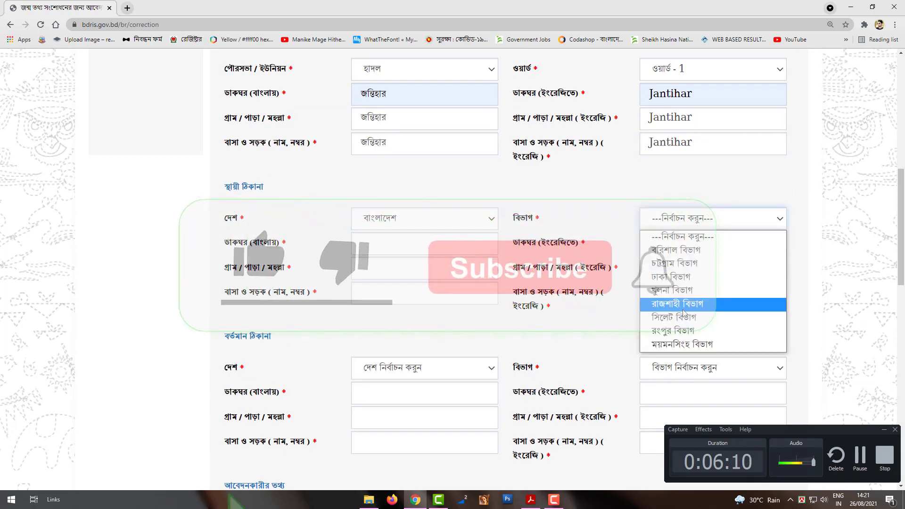
click(656, 308)
click(419, 243)
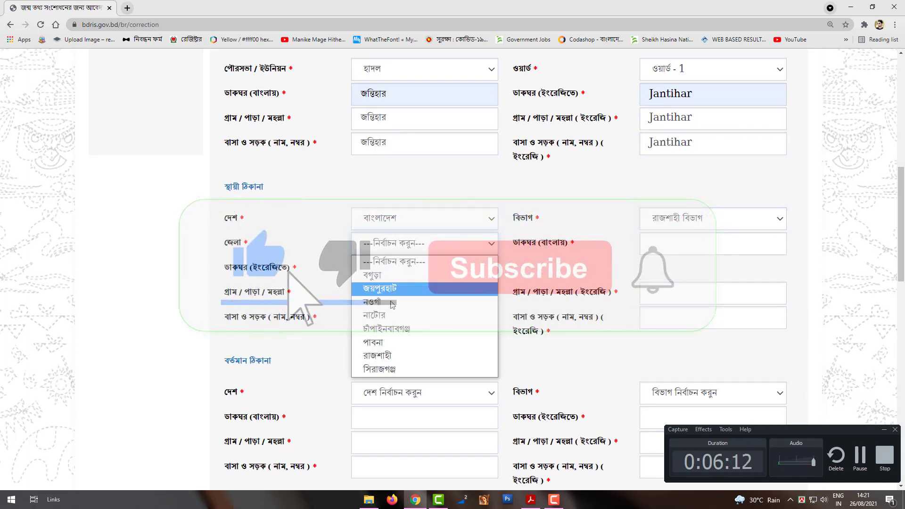
click(397, 341)
click(695, 253)
click(678, 325)
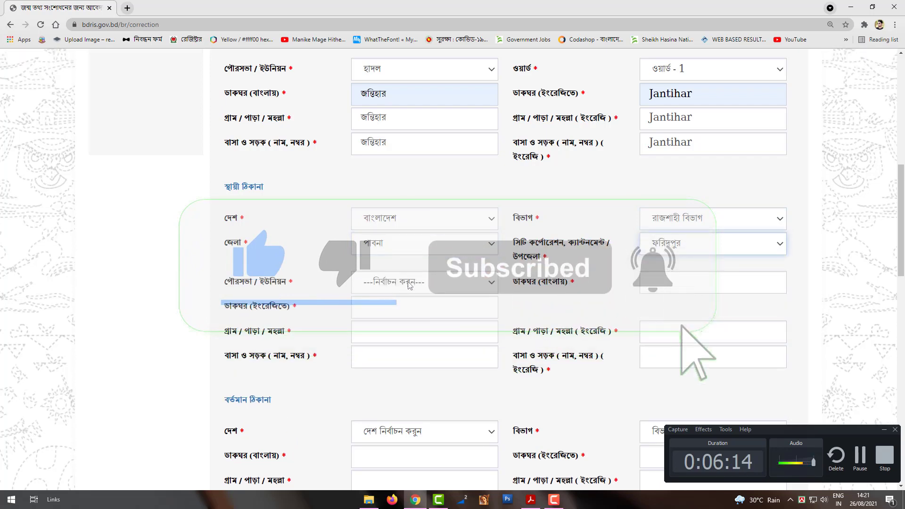
Choose union হাদল and ward ওয়ার্ড - 1, with জন্তিহার as the Bangla post office
click(413, 285)
click(398, 380)
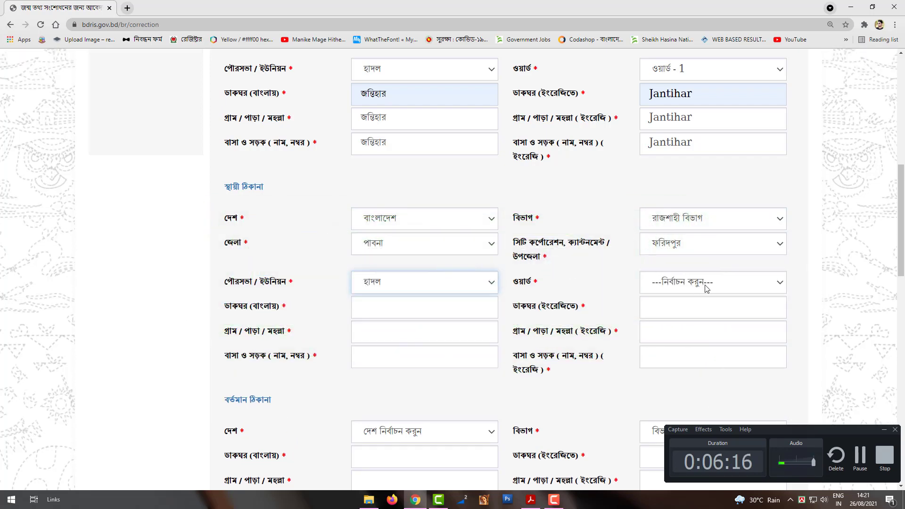
click(705, 285)
click(701, 314)
scroll(472, 329, down, 1)
click(384, 260)
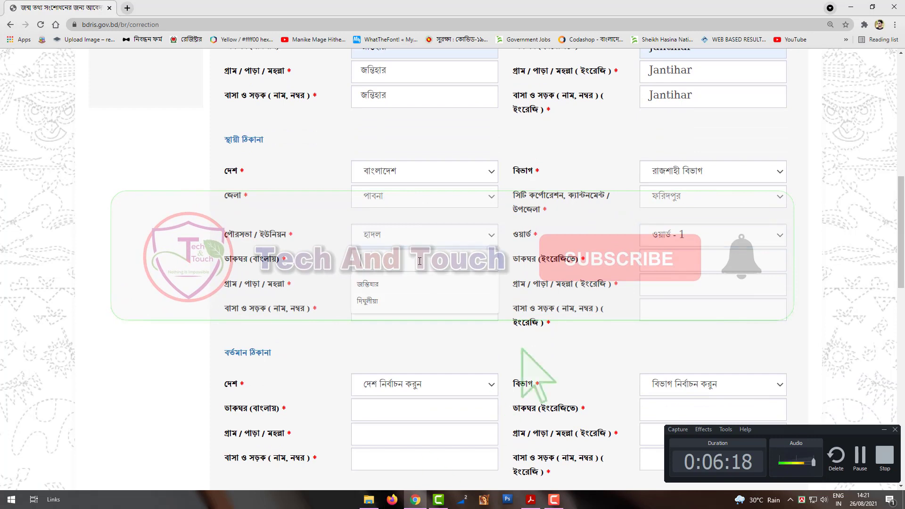
click(384, 285)
Copy the post office name জন্তিহার into the Bangla village and house/road fields
double_click(372, 259)
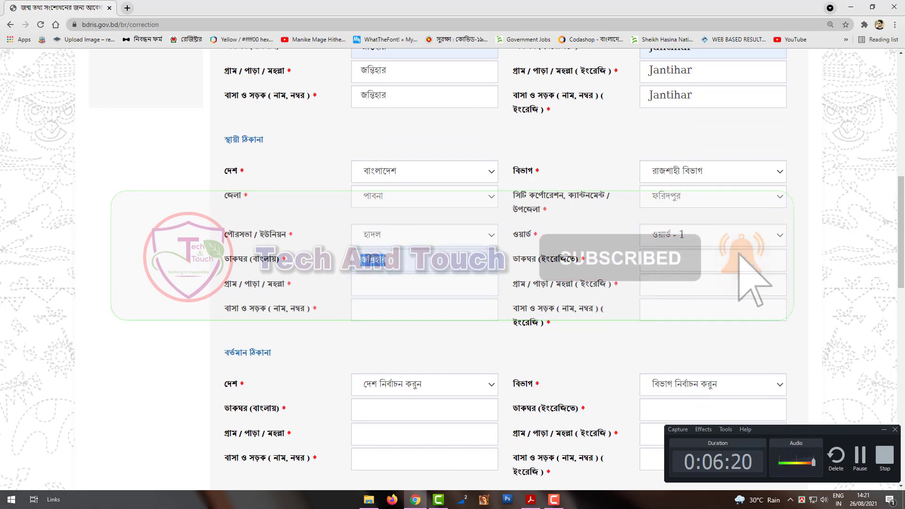
right_click(370, 259)
click(396, 296)
right_click(390, 286)
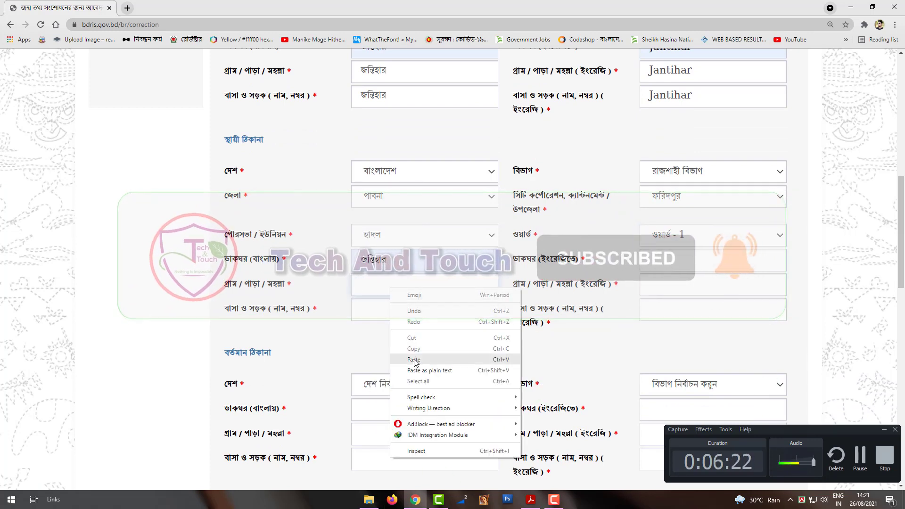
click(395, 330)
click(394, 319)
right_click(395, 319)
click(399, 364)
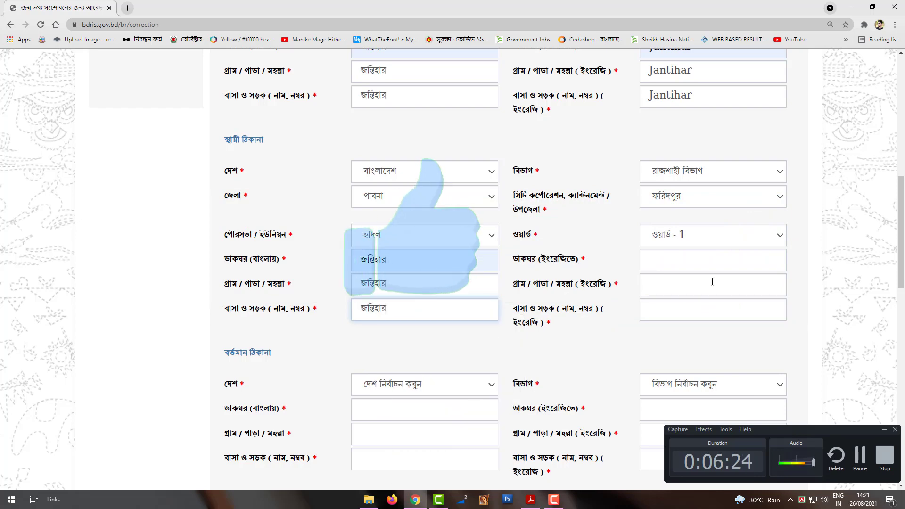
Paste Jantihar into the English post office, village and house/road fields
click(717, 264)
double_click(671, 96)
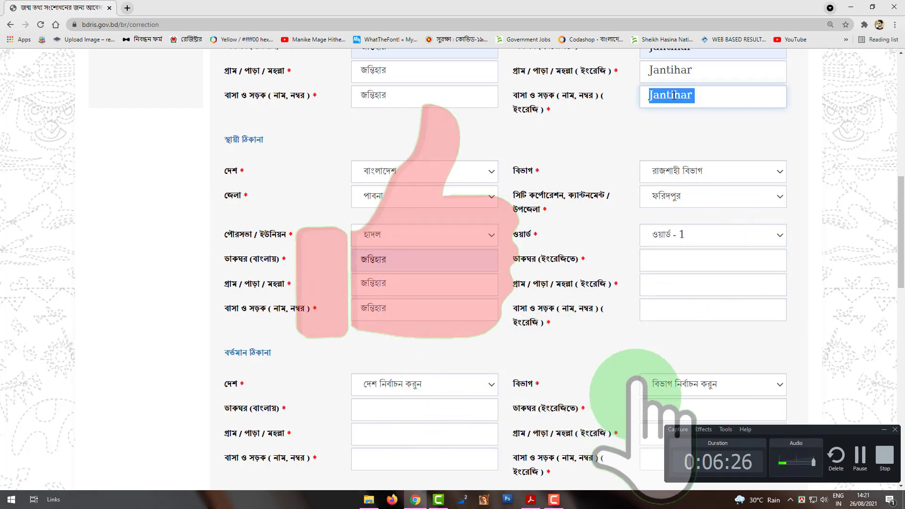
right_click(676, 99)
click(697, 131)
click(666, 263)
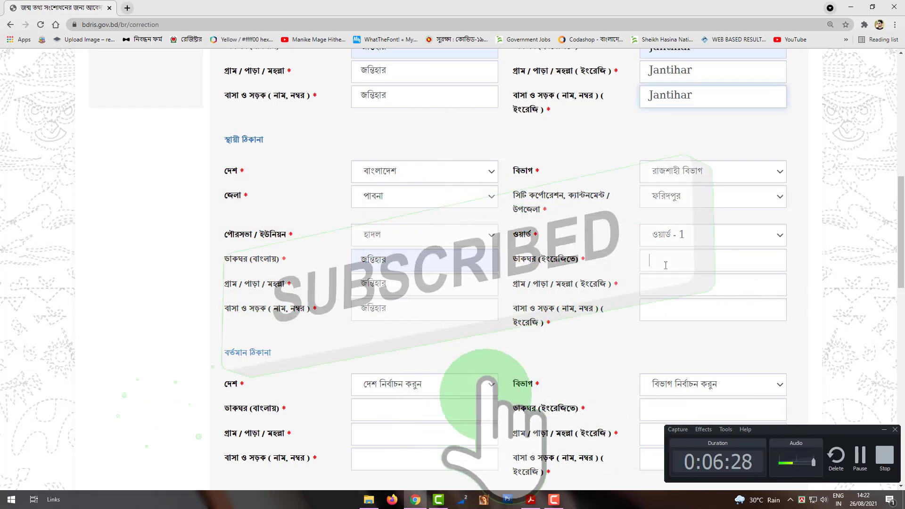
right_click(666, 265)
click(688, 337)
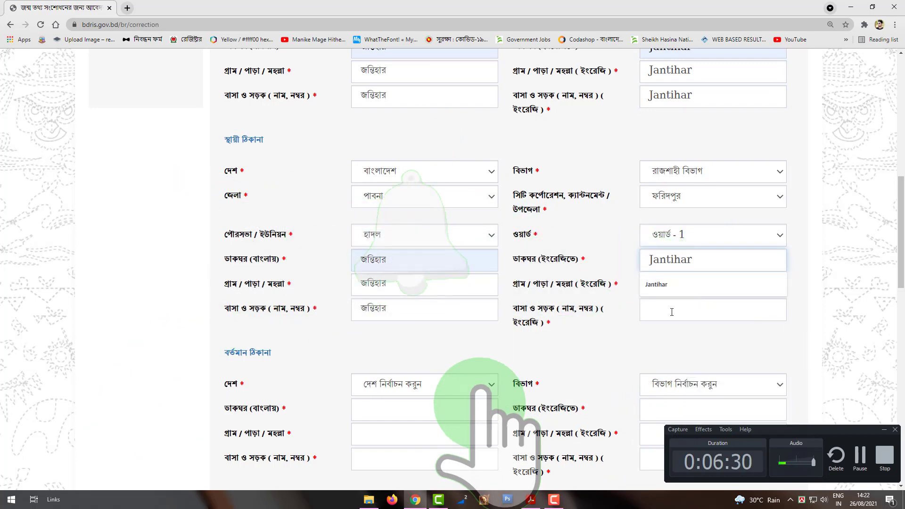
click(668, 284)
right_click(668, 284)
click(688, 354)
click(673, 313)
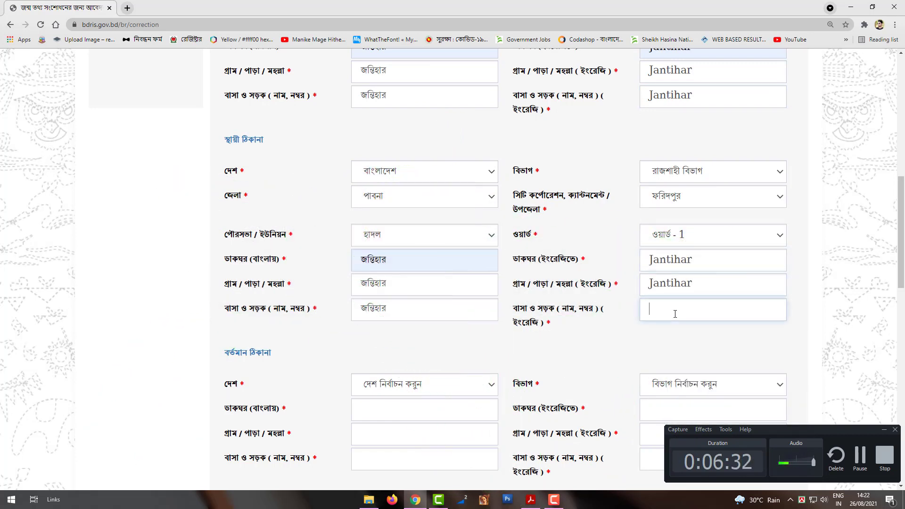
right_click(675, 314)
click(697, 385)
scroll(598, 344, down, 1)
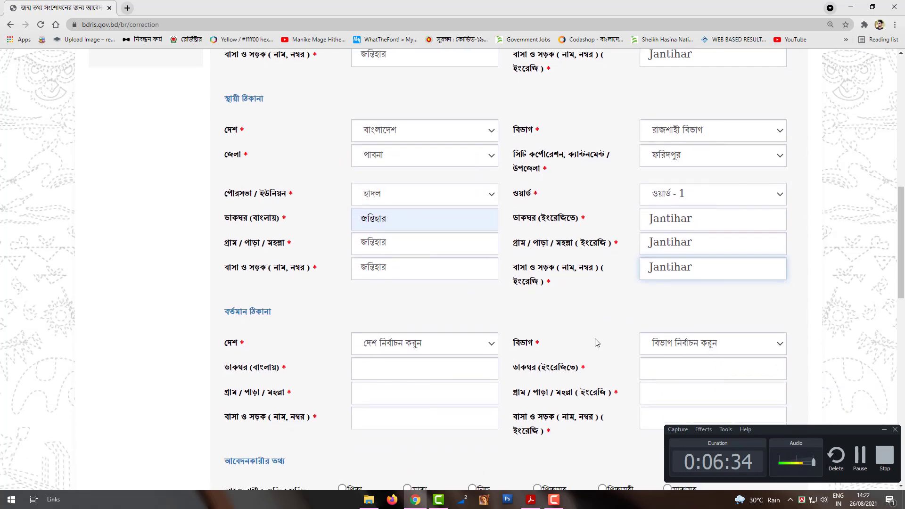
Set the current address country to বাংলাদেশ, division রাজশাহী বিভাগ and district পাবনা
scroll(476, 351, down, 1)
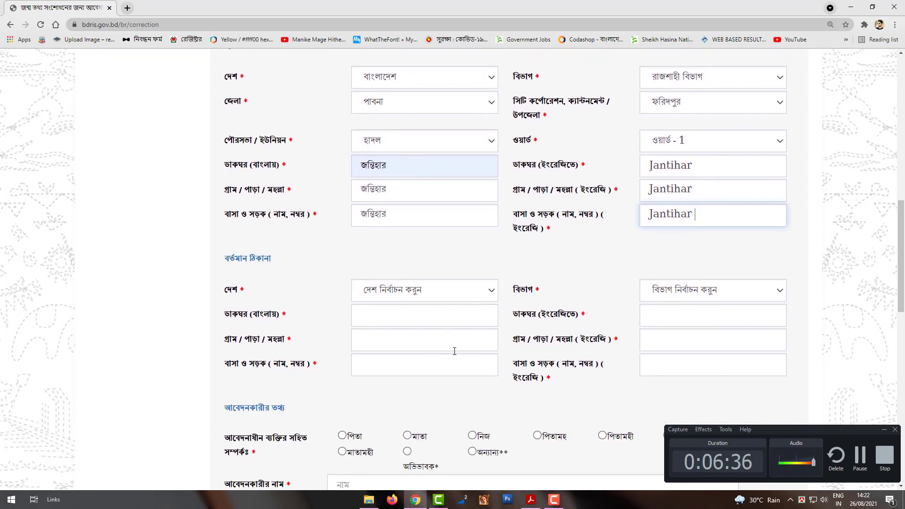
click(459, 298)
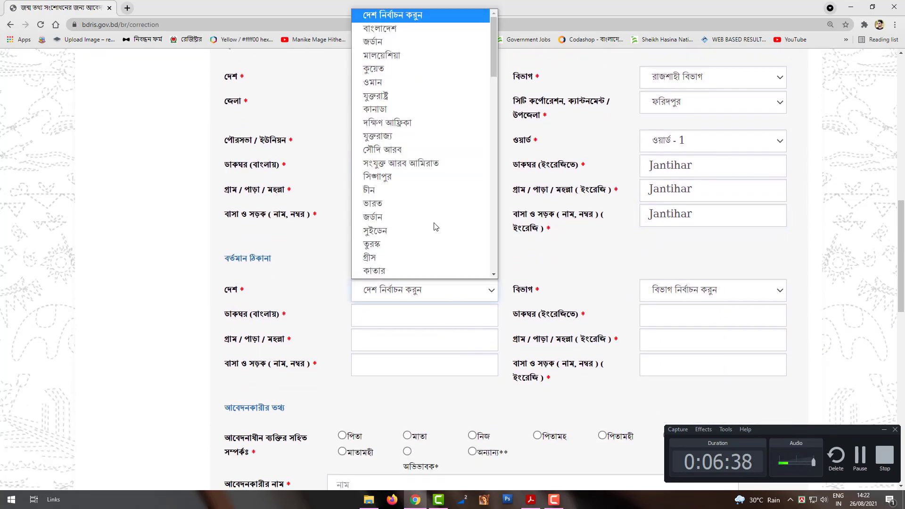
click(387, 29)
click(667, 290)
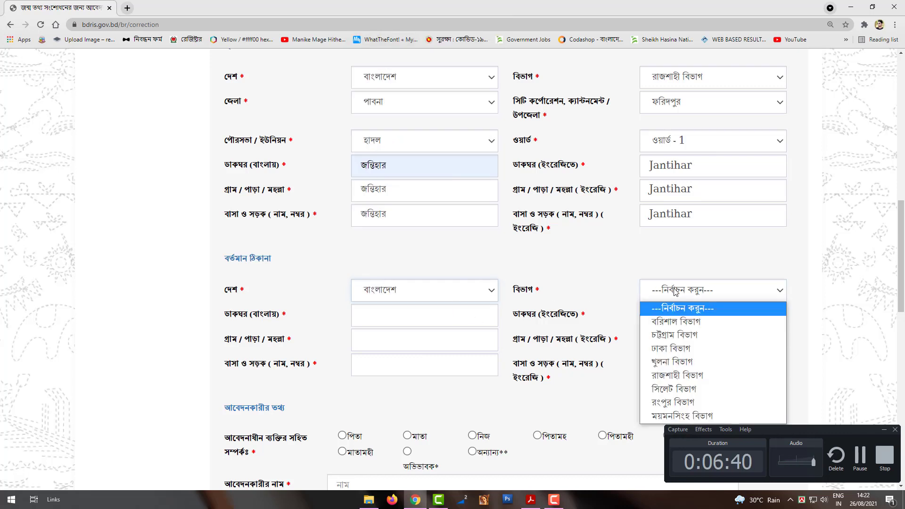
click(674, 376)
click(427, 314)
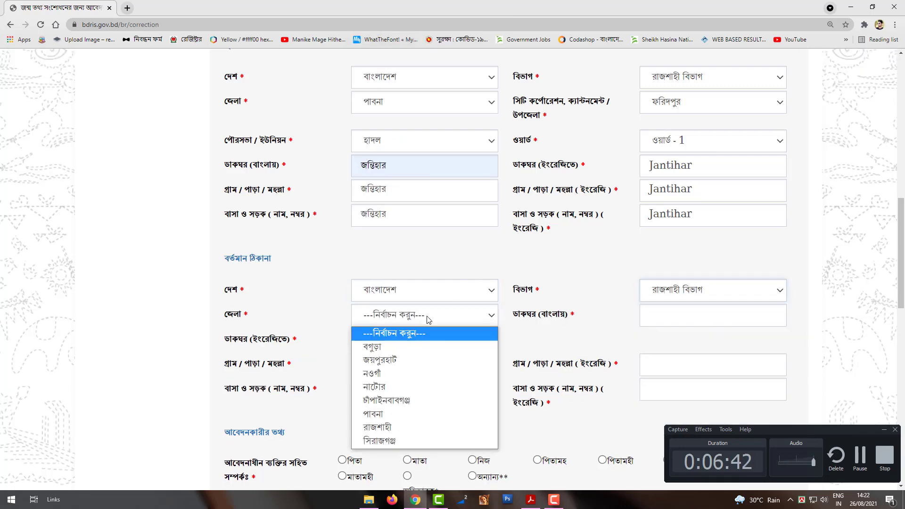
click(410, 414)
Choose upazila ফরিদপুর, union হাদল and ওয়ার্ড - 1 for the current address
click(690, 320)
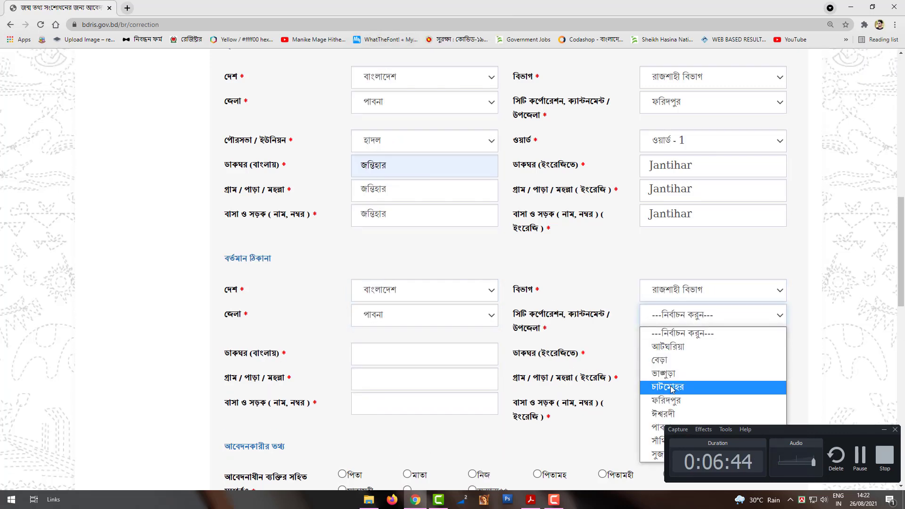
click(666, 401)
click(417, 354)
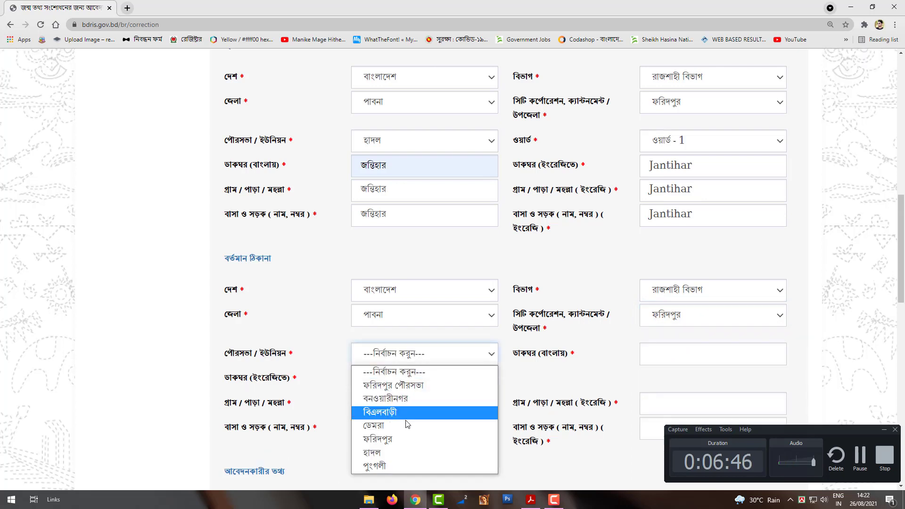
click(405, 453)
scroll(725, 312, down, 1)
click(726, 313)
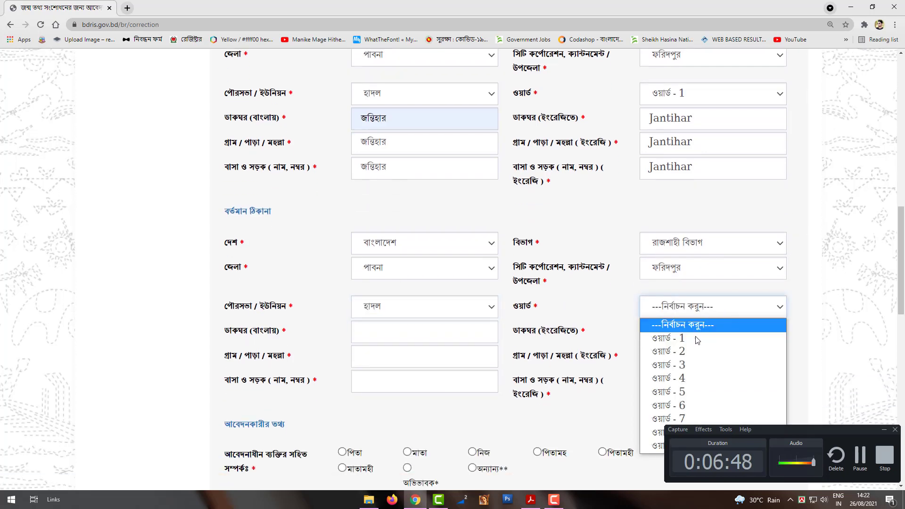
click(726, 335)
scroll(423, 277, down, 1)
click(423, 276)
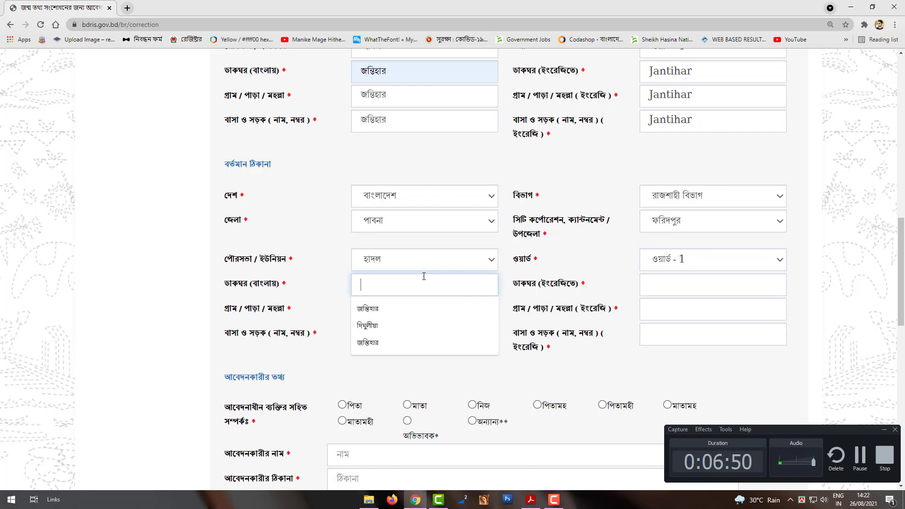
click(368, 308)
click(681, 286)
right_click(681, 287)
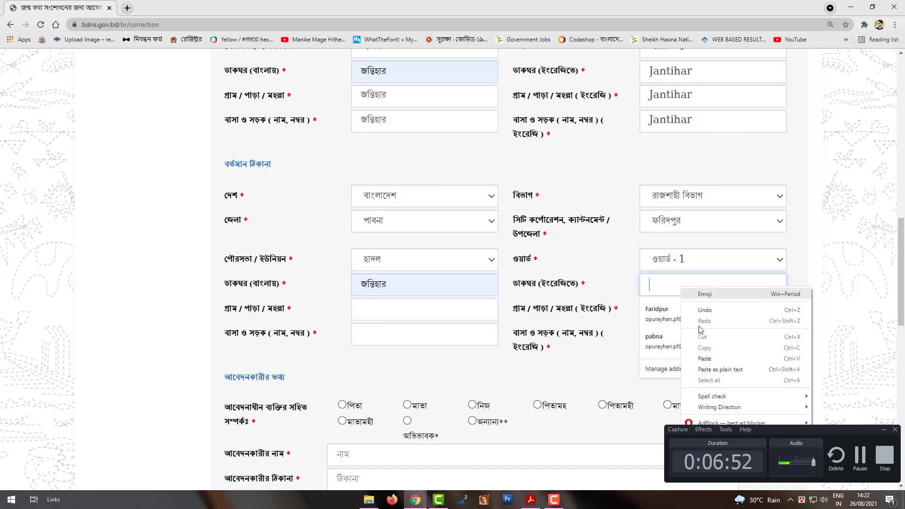
click(700, 356)
click(666, 317)
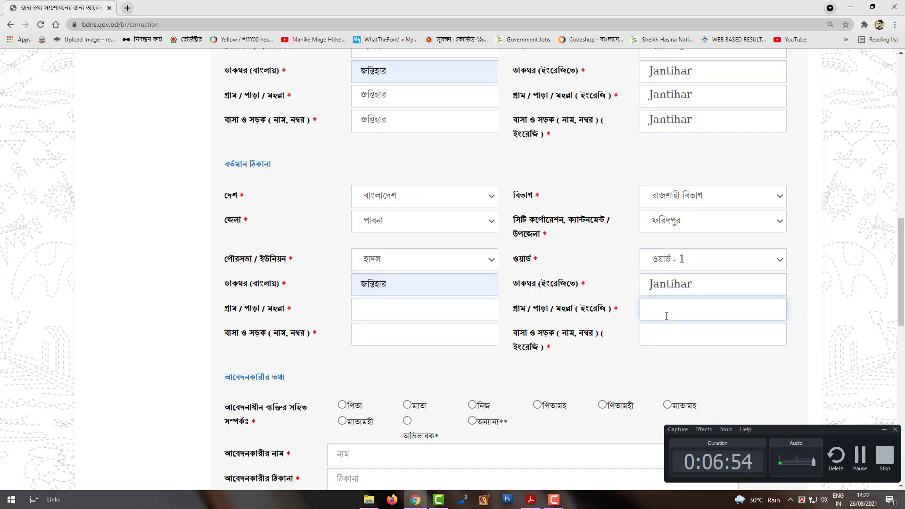
right_click(667, 317)
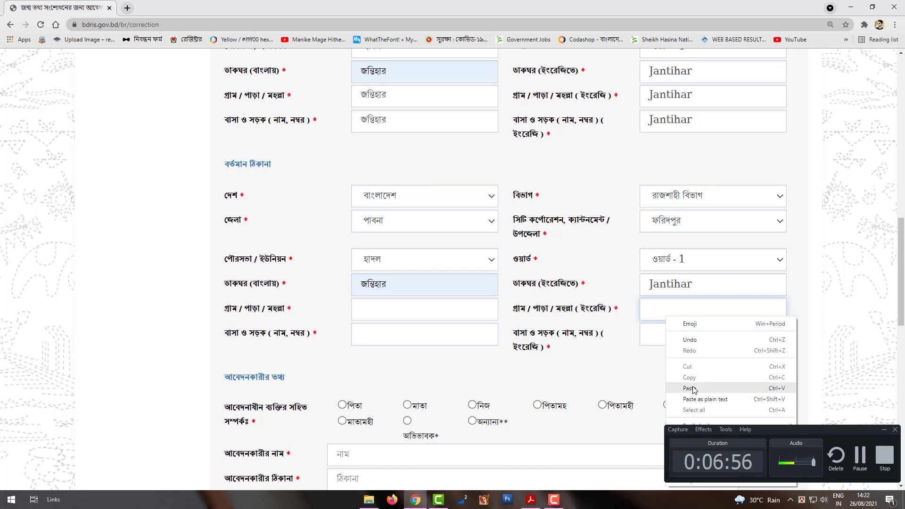
click(691, 388)
click(672, 336)
right_click(672, 336)
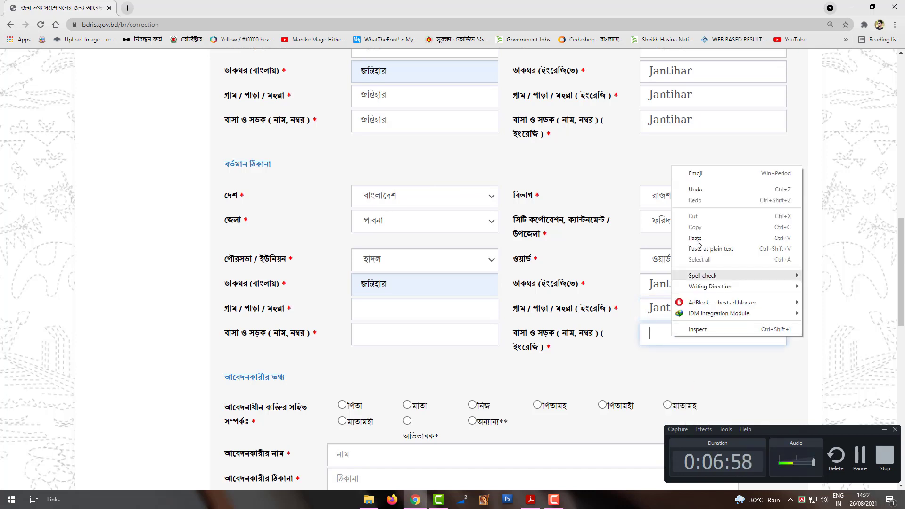
click(690, 239)
scroll(608, 266, down, 2)
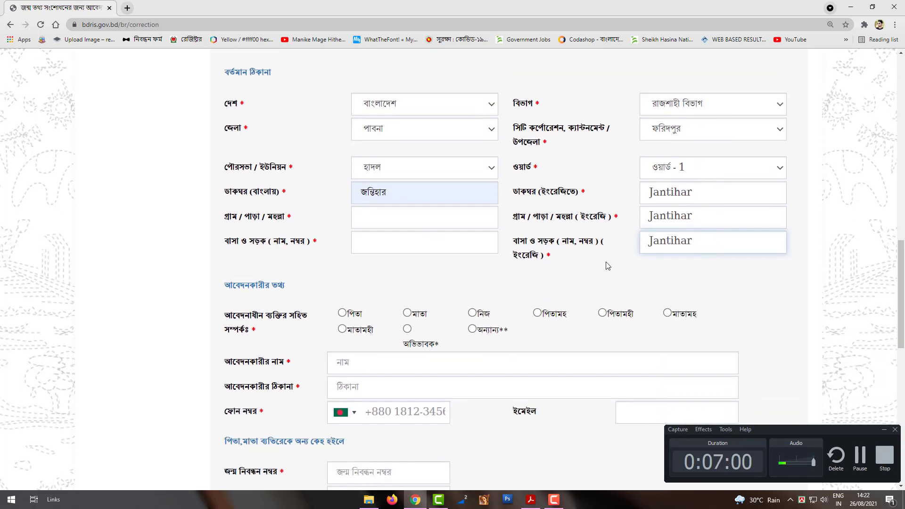
Copy জন্তিহার into the current Bangla village and house/road fields
click(398, 217)
drag(394, 193, 362, 192)
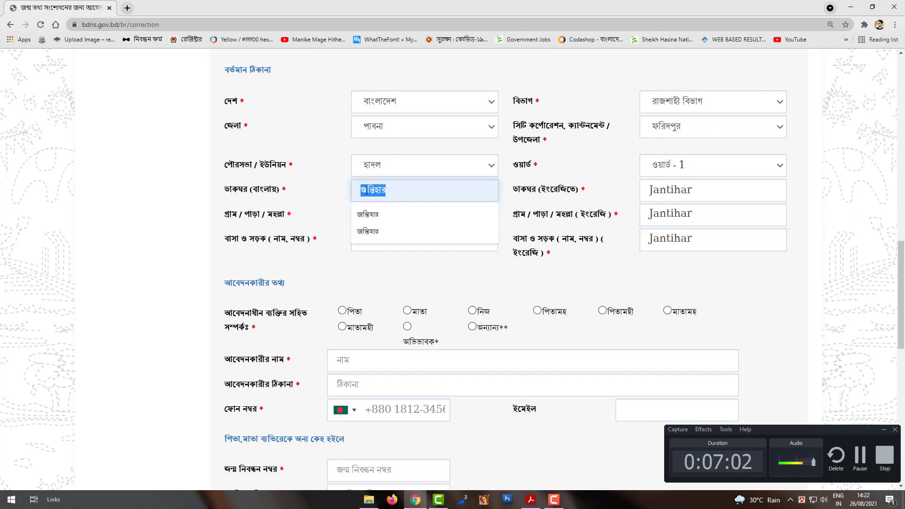
right_click(368, 191)
click(377, 226)
click(384, 217)
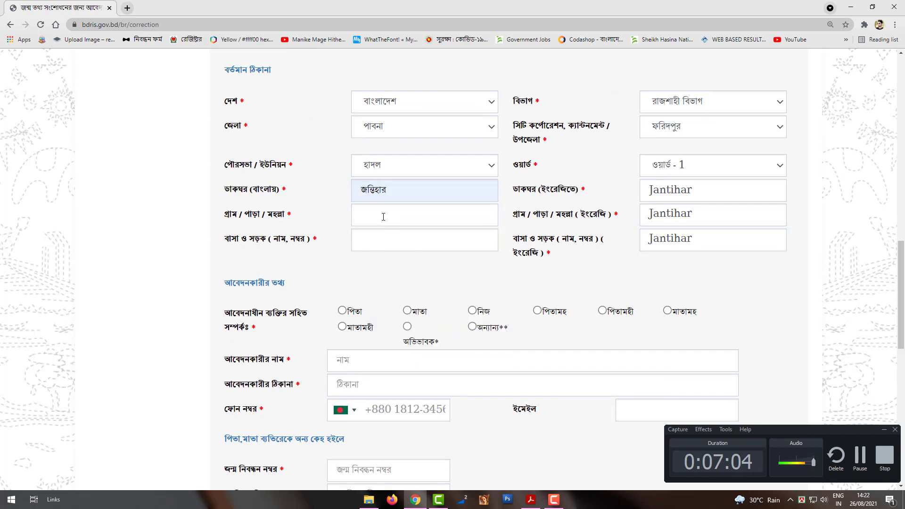
right_click(383, 217)
click(405, 286)
click(390, 237)
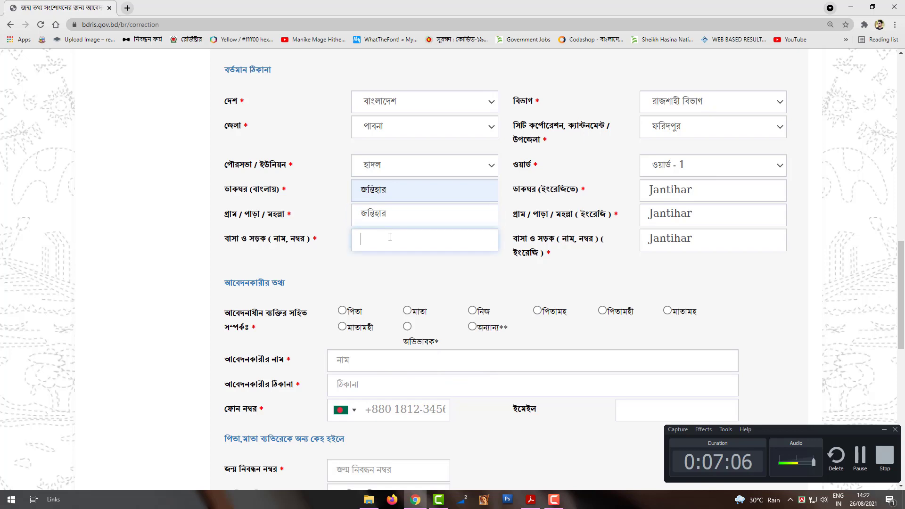
right_click(390, 237)
click(416, 305)
Mark the applicant's relationship as নিজ (the registered person themself)
scroll(409, 292, down, 1)
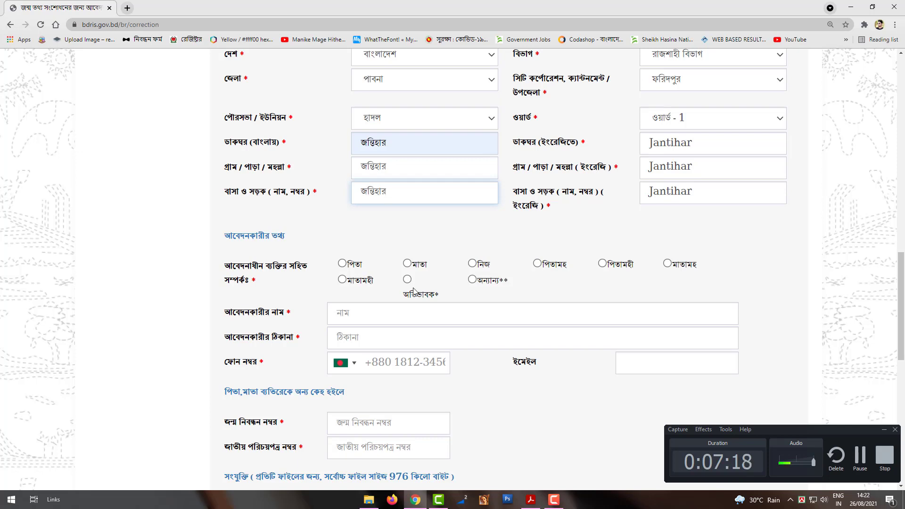
scroll(404, 379, down, 1)
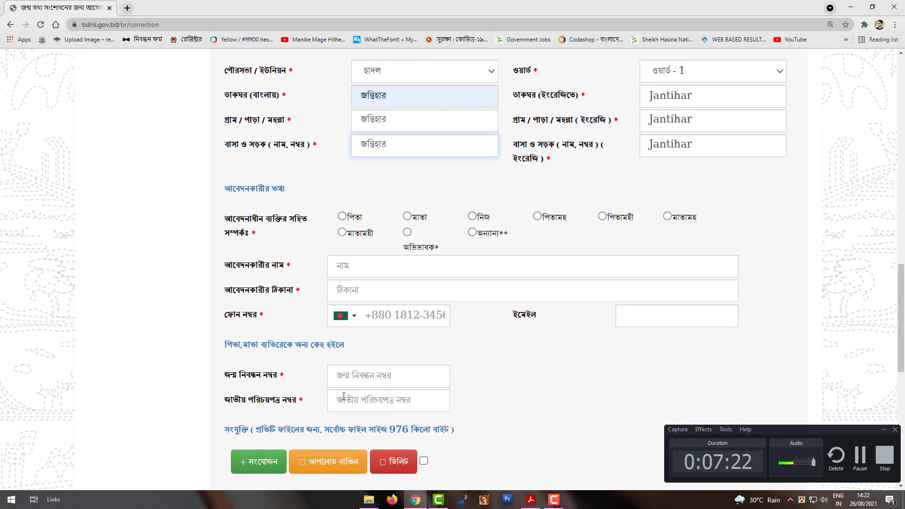
scroll(387, 375, up, 1)
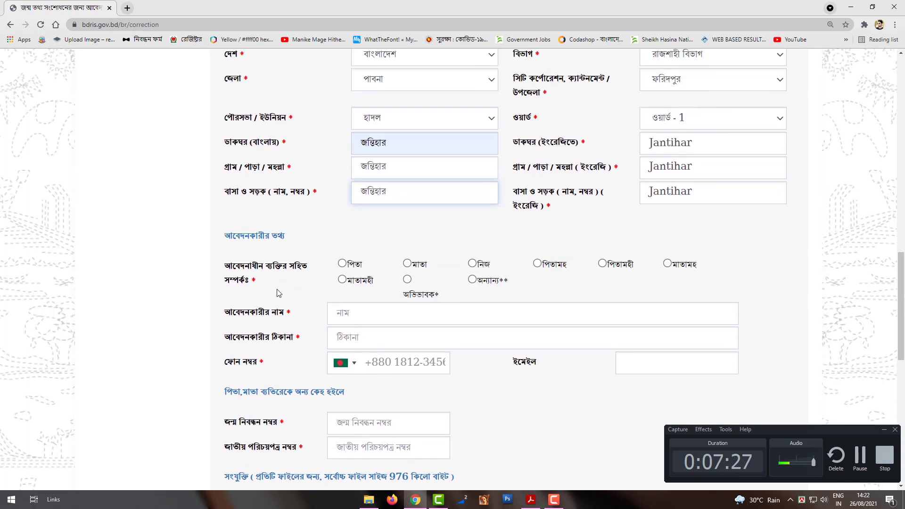
click(472, 263)
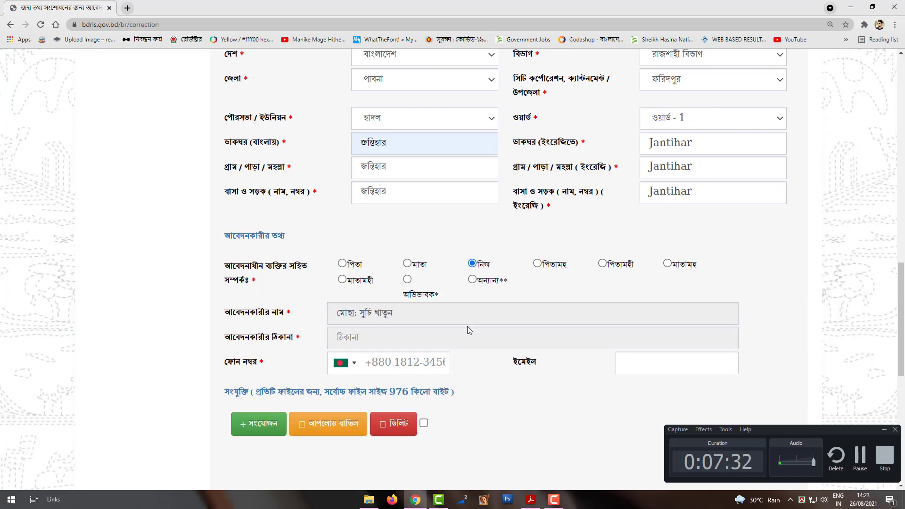
Enter the applicant's 11-digit mobile phone number
click(429, 338)
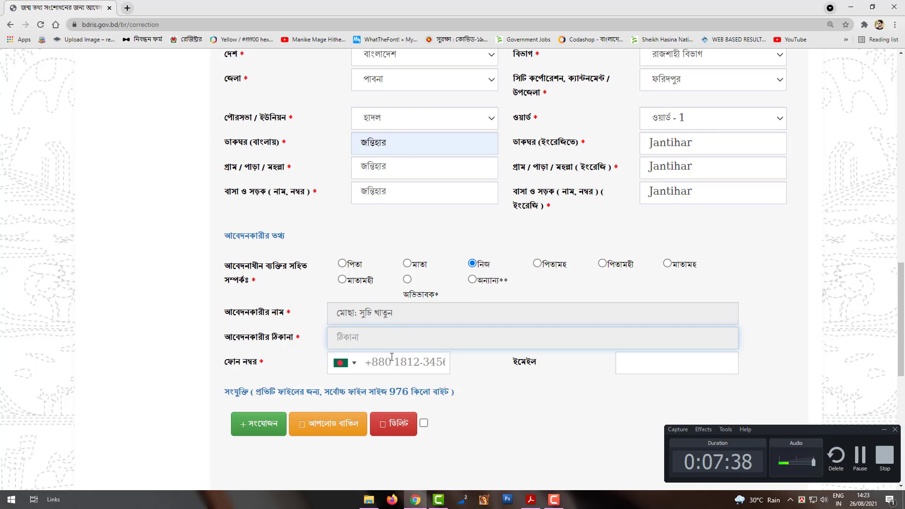
click(443, 363)
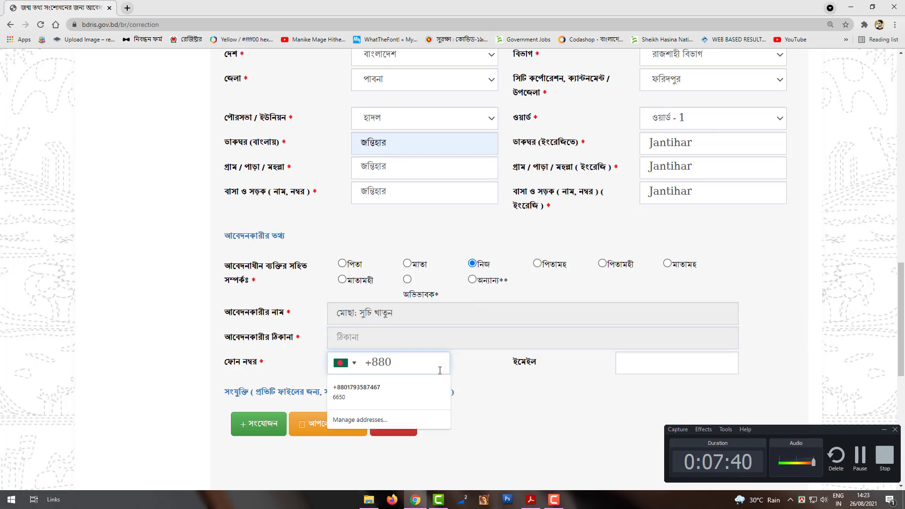
key(Tab)
click(441, 360)
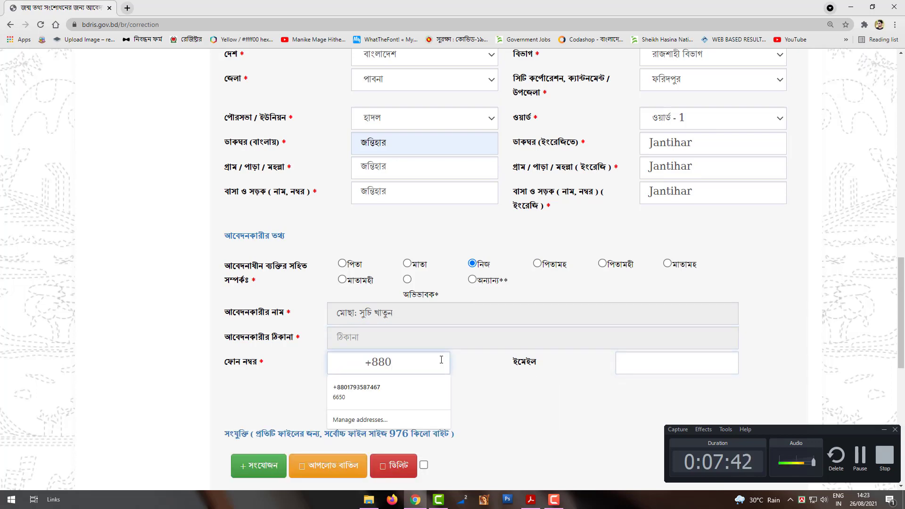
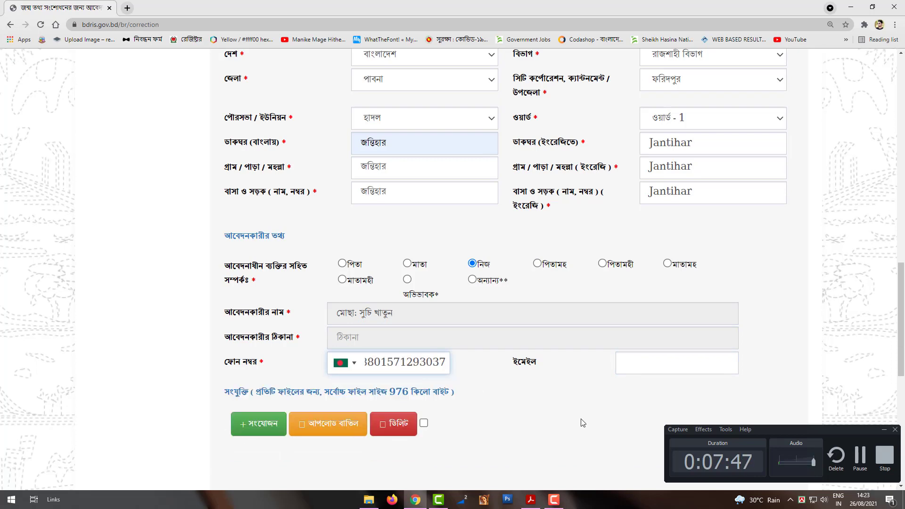
click(566, 417)
scroll(566, 417, down, 1)
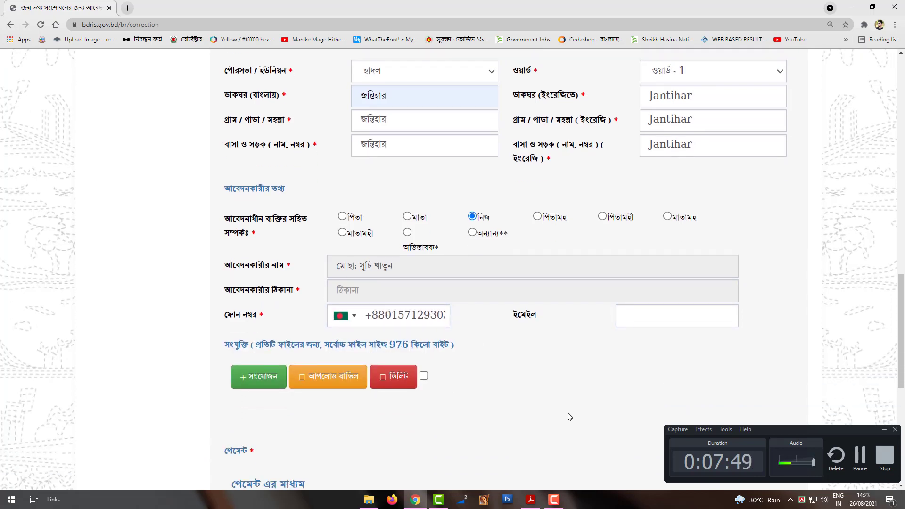
click(262, 381)
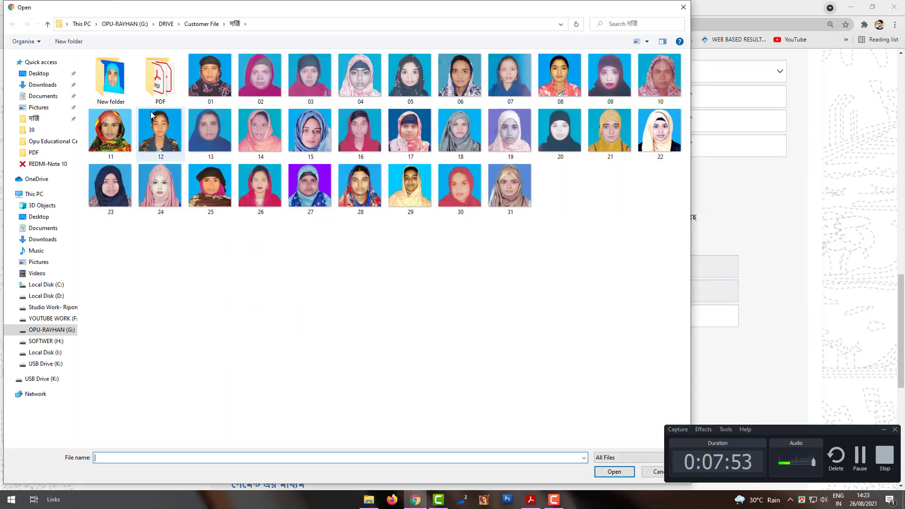
click(42, 76)
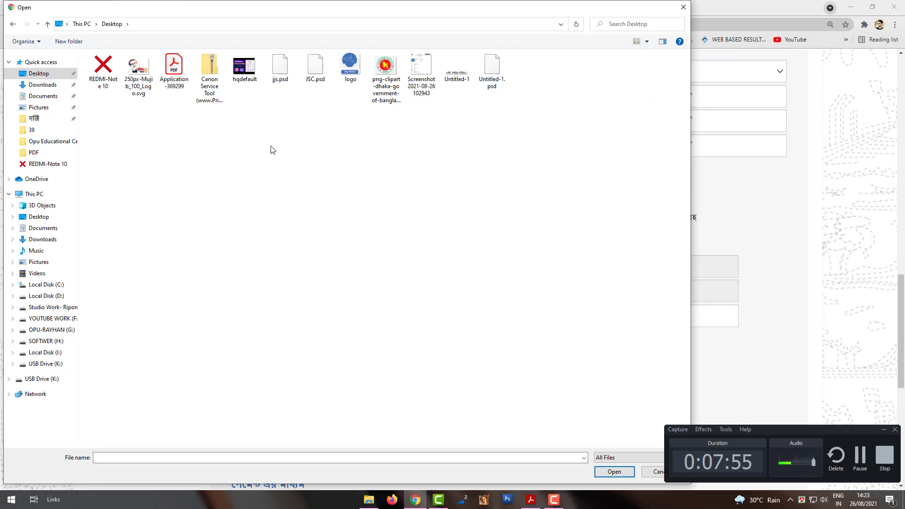
click(176, 79)
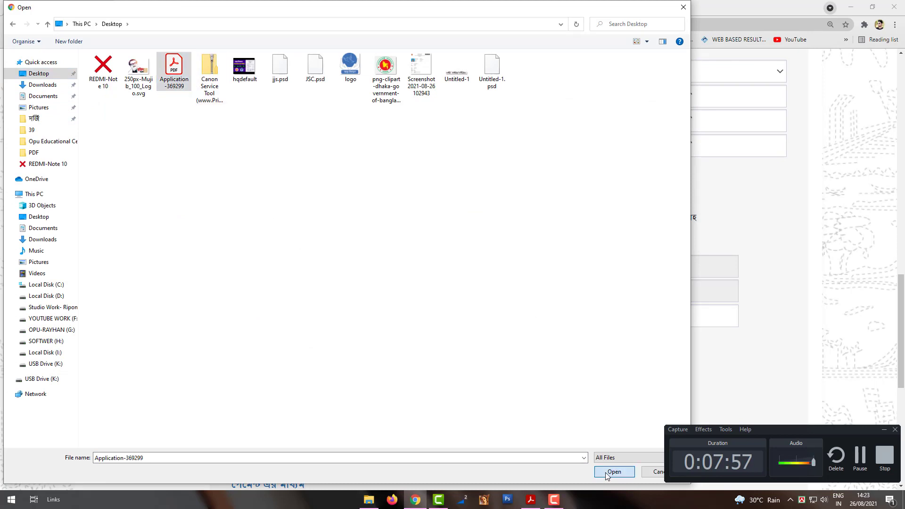
click(605, 472)
scroll(542, 375, down, 2)
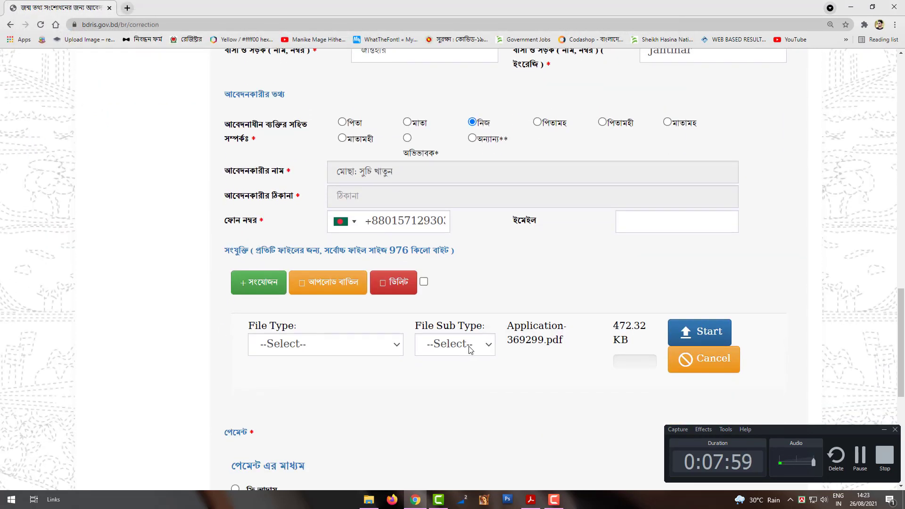
click(470, 347)
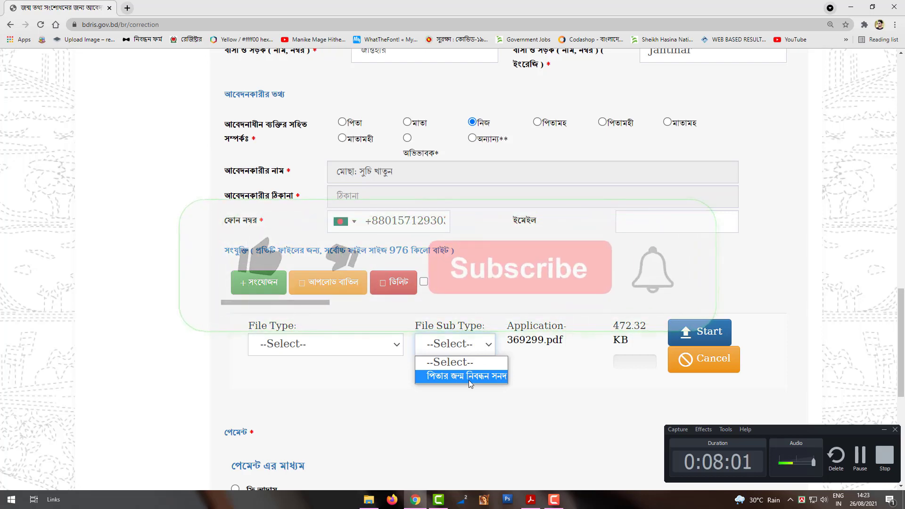
click(471, 380)
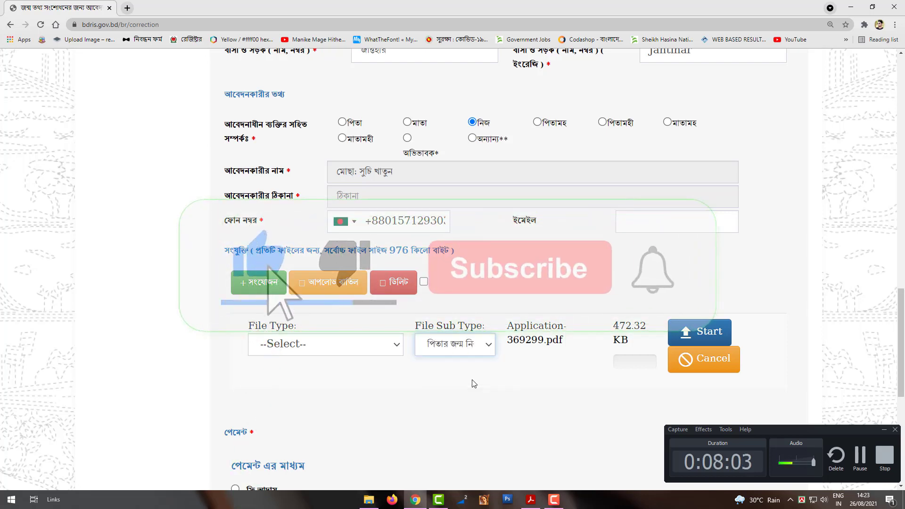
click(715, 341)
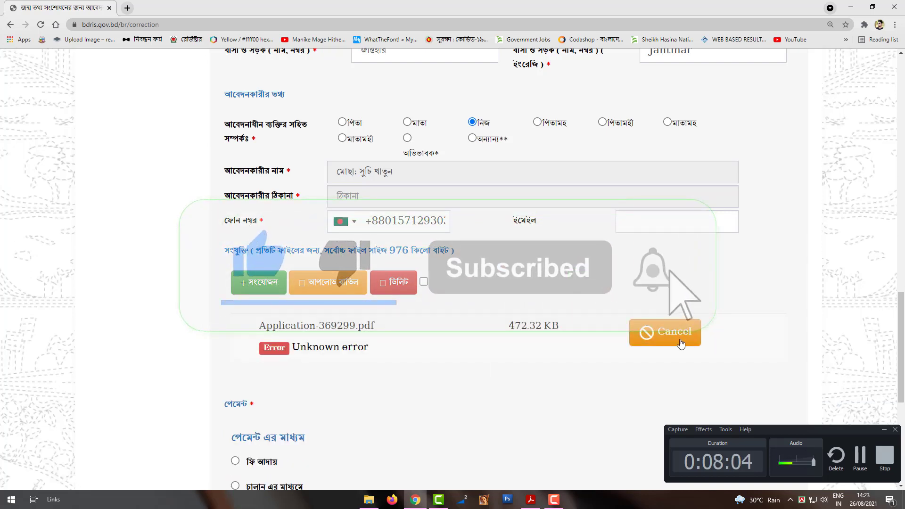
click(656, 345)
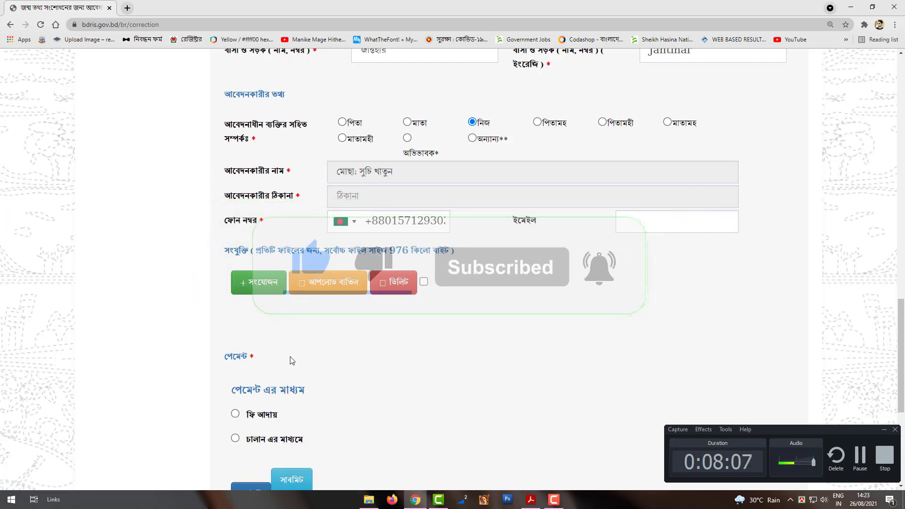
click(258, 292)
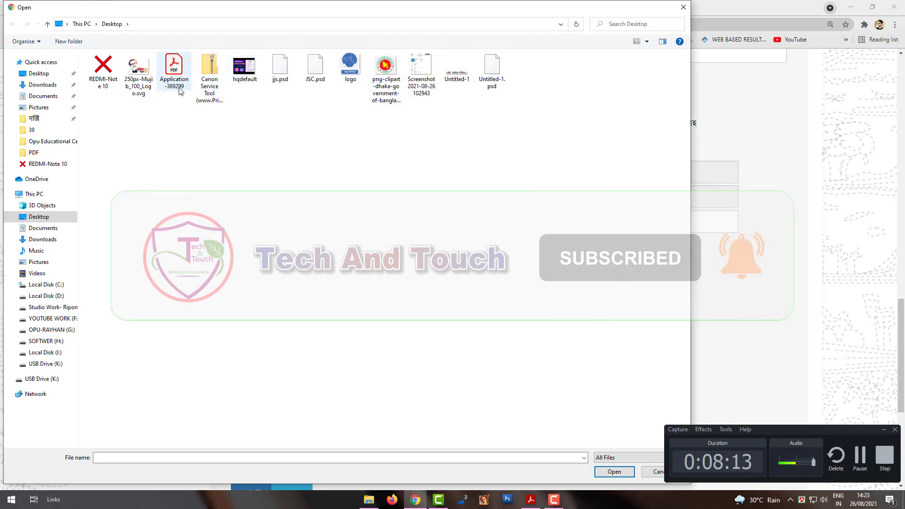
click(54, 307)
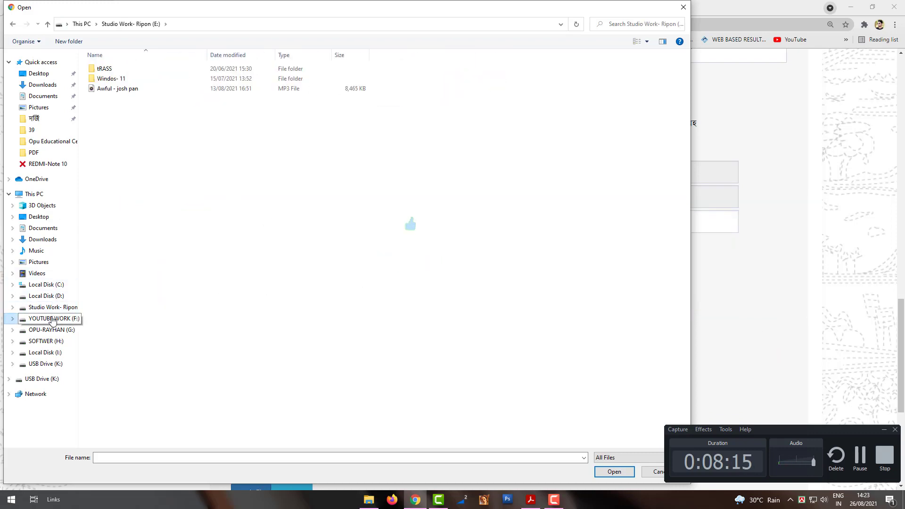
click(52, 318)
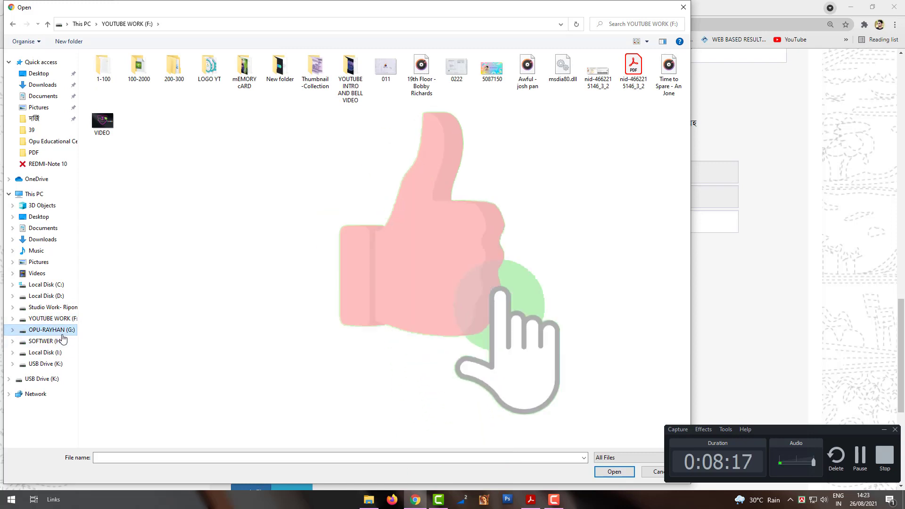
click(51, 330)
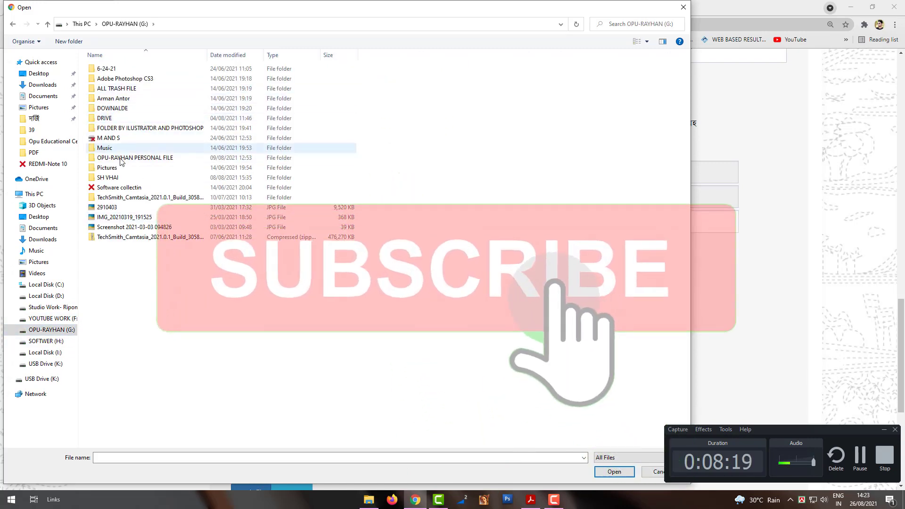
double_click(142, 157)
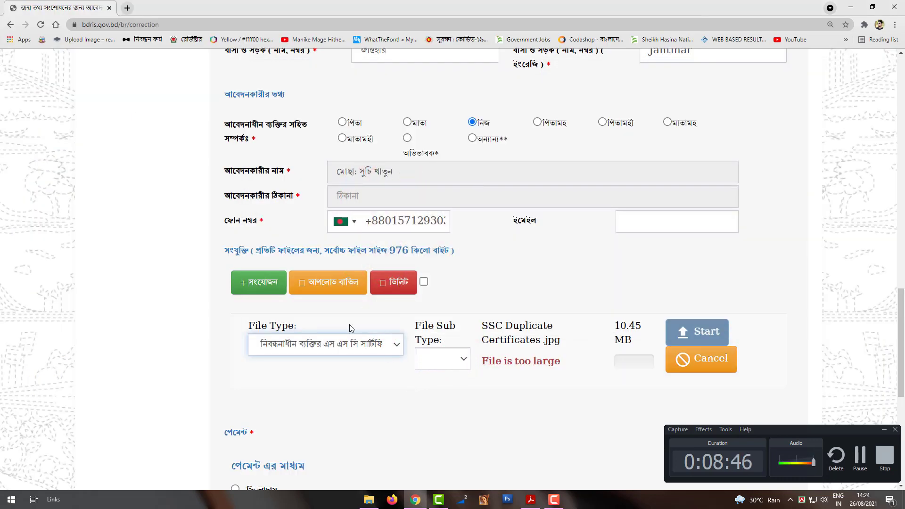
click(684, 370)
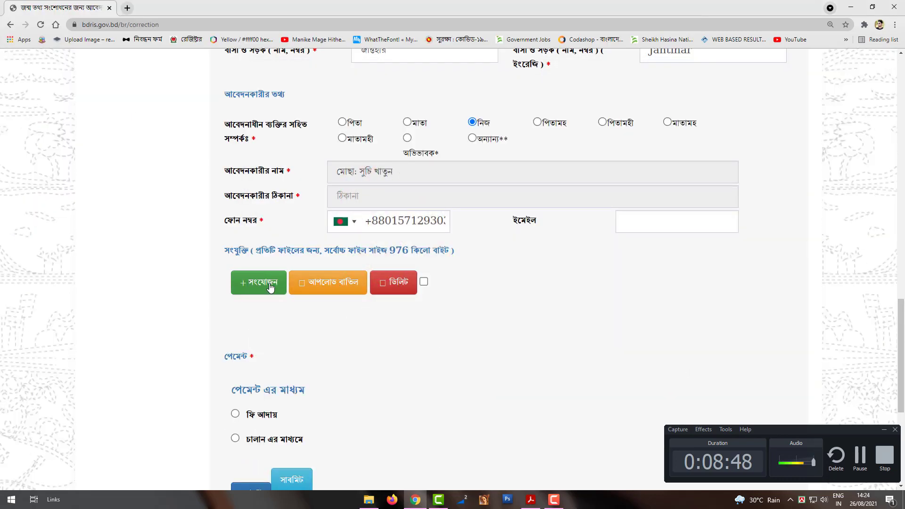
Attach the scanned SSC certificate and choose ফি আদায় as the payment method
click(860, 461)
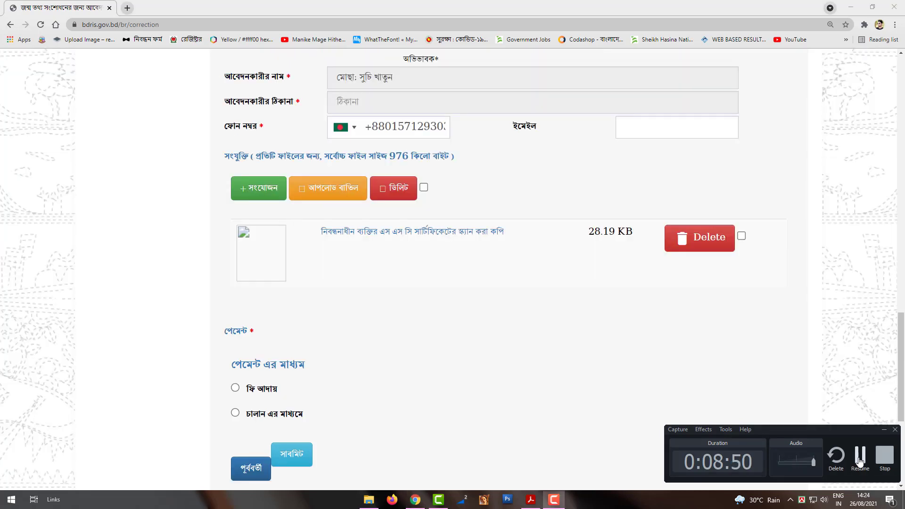
click(553, 500)
click(235, 388)
Submit the correction application and confirm the success message
scroll(315, 373, down, 2)
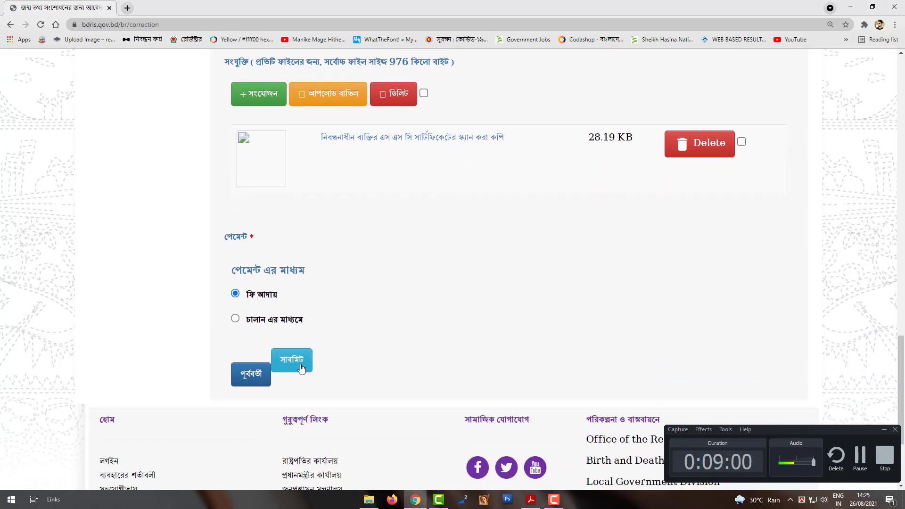
click(302, 369)
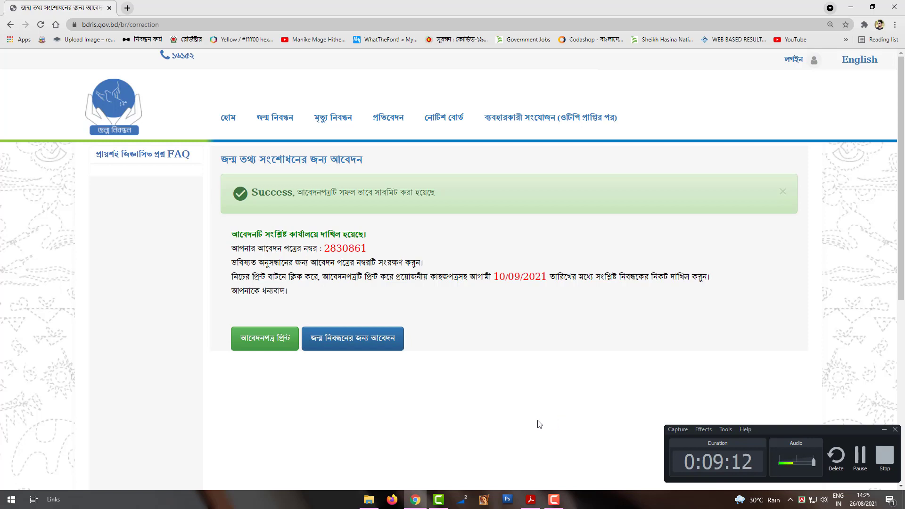
click(860, 466)
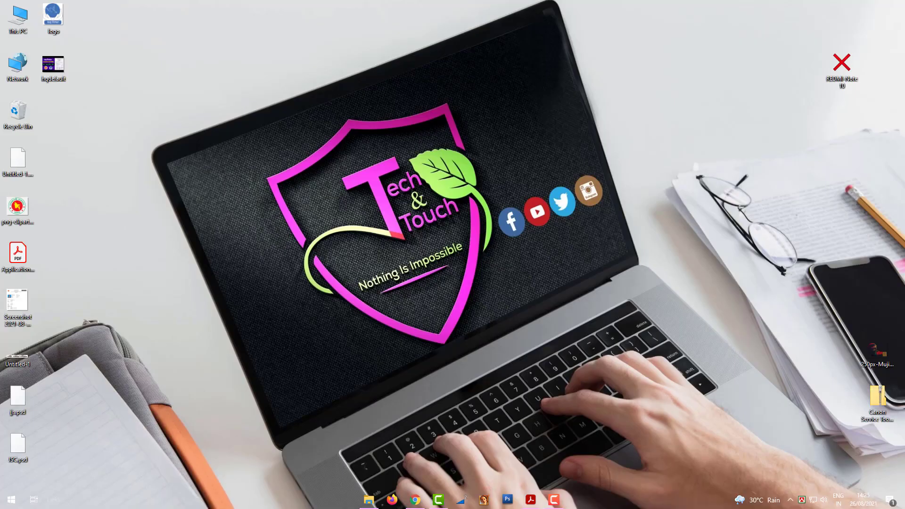
right_click(327, 269)
click(348, 292)
right_click(348, 290)
click(364, 319)
right_click(364, 319)
click(383, 343)
click(554, 500)
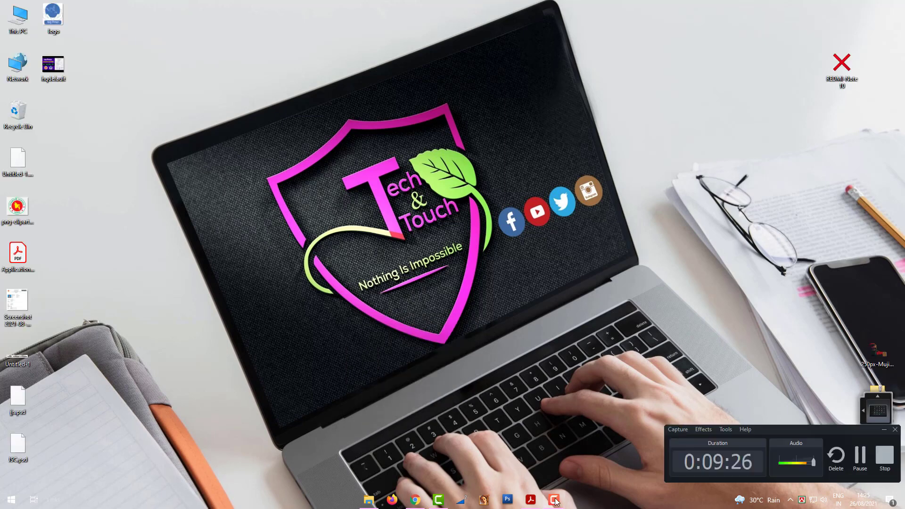